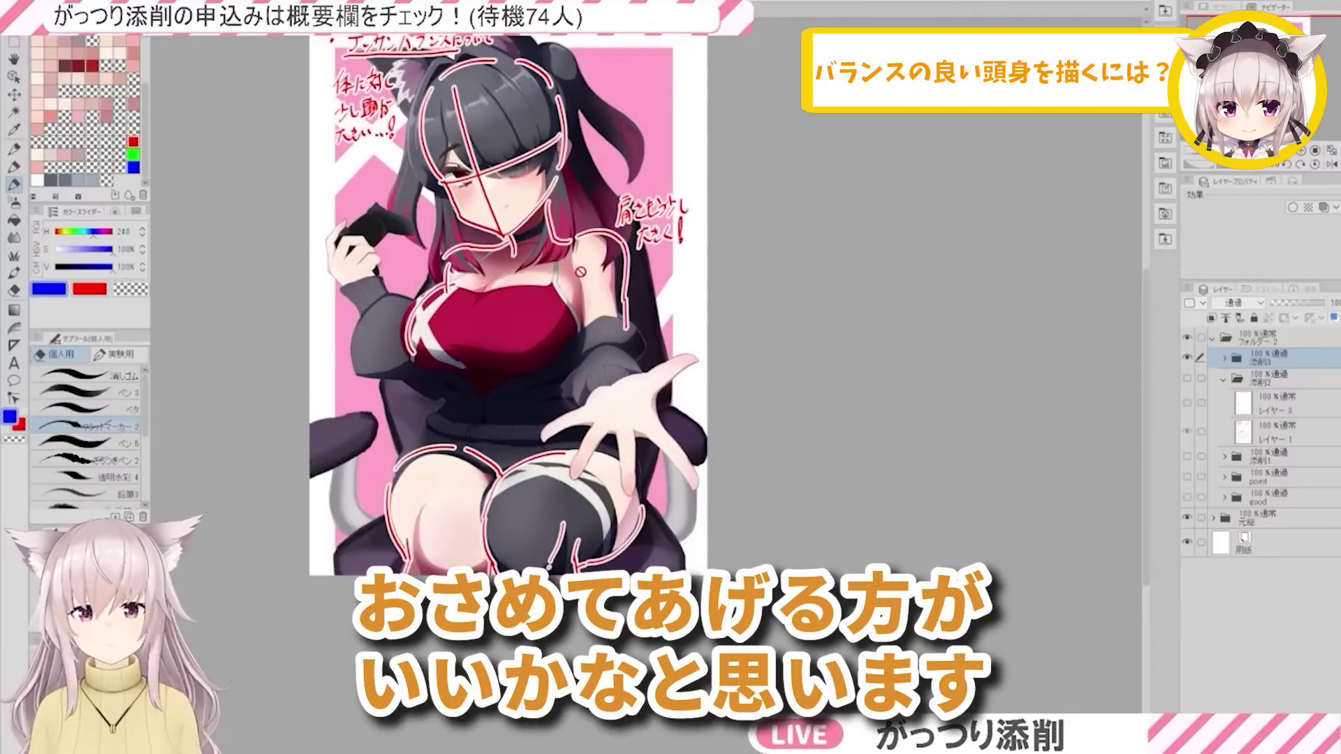
# Step: Compare the illustration with and without the 添削4 corrections by hiding and showing that folder and stepping through its last changes
pyautogui.scroll(1, 635, 423)
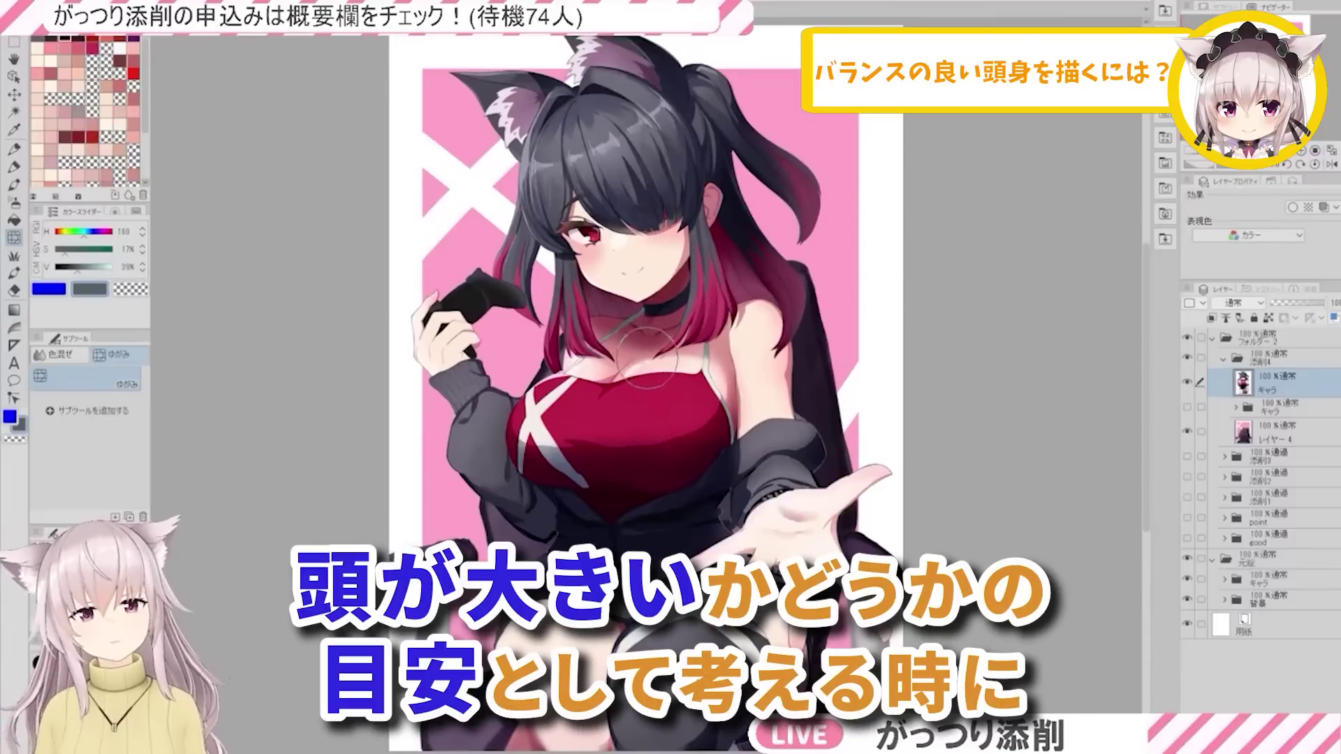
pyautogui.click(1188, 359)
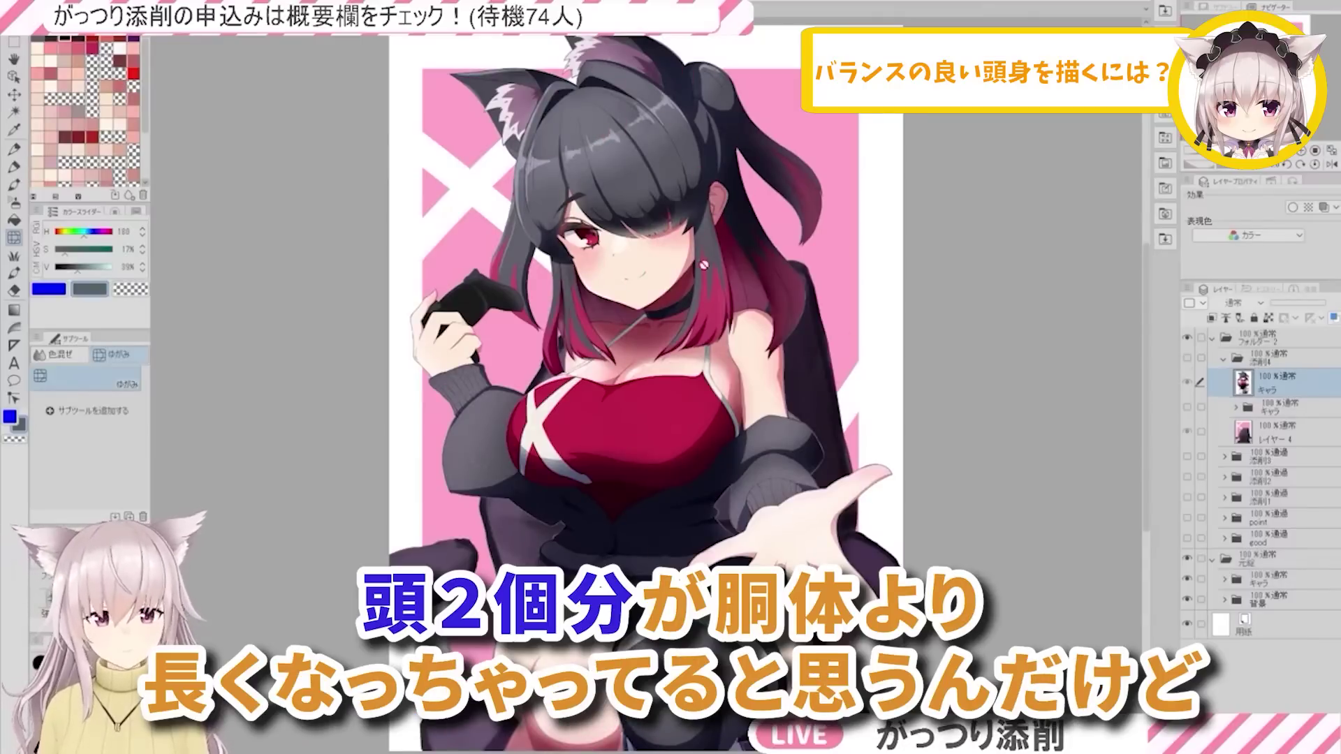
pyautogui.click(1188, 358)
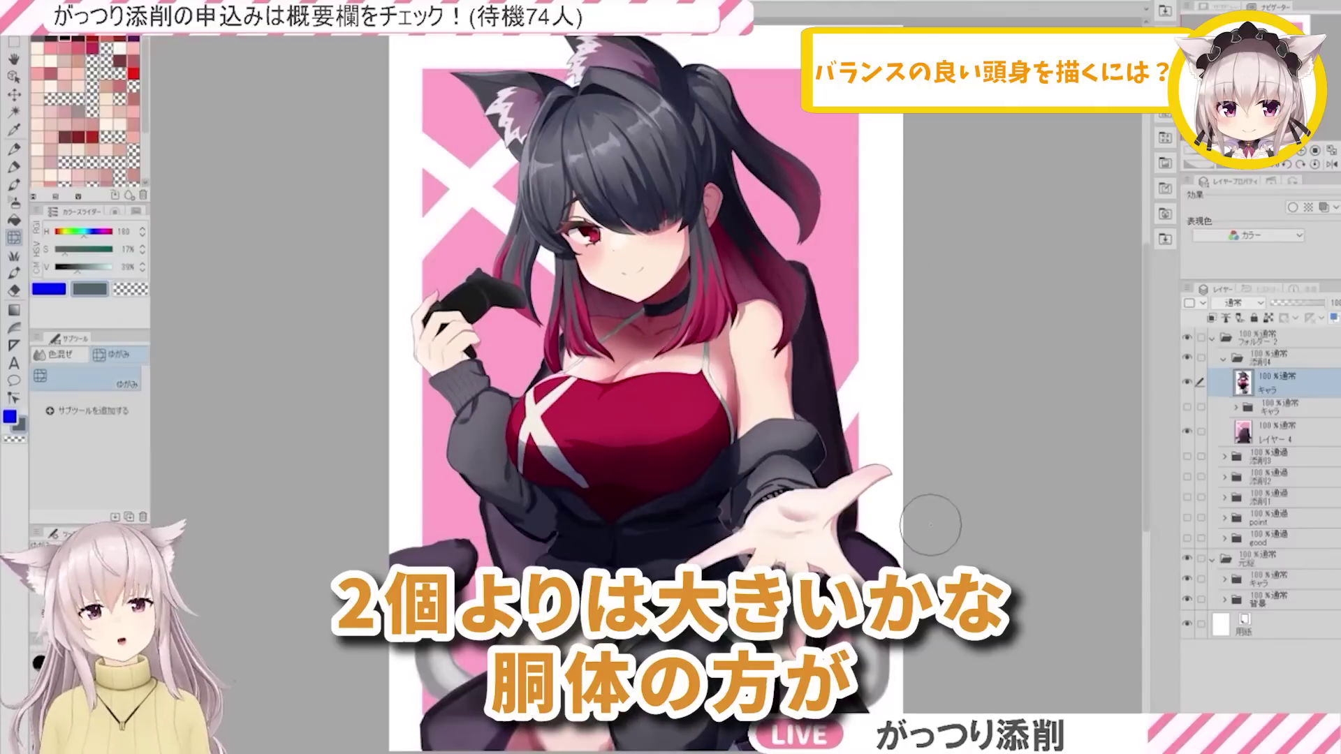
pyautogui.hotkey('ctrl', 'y')
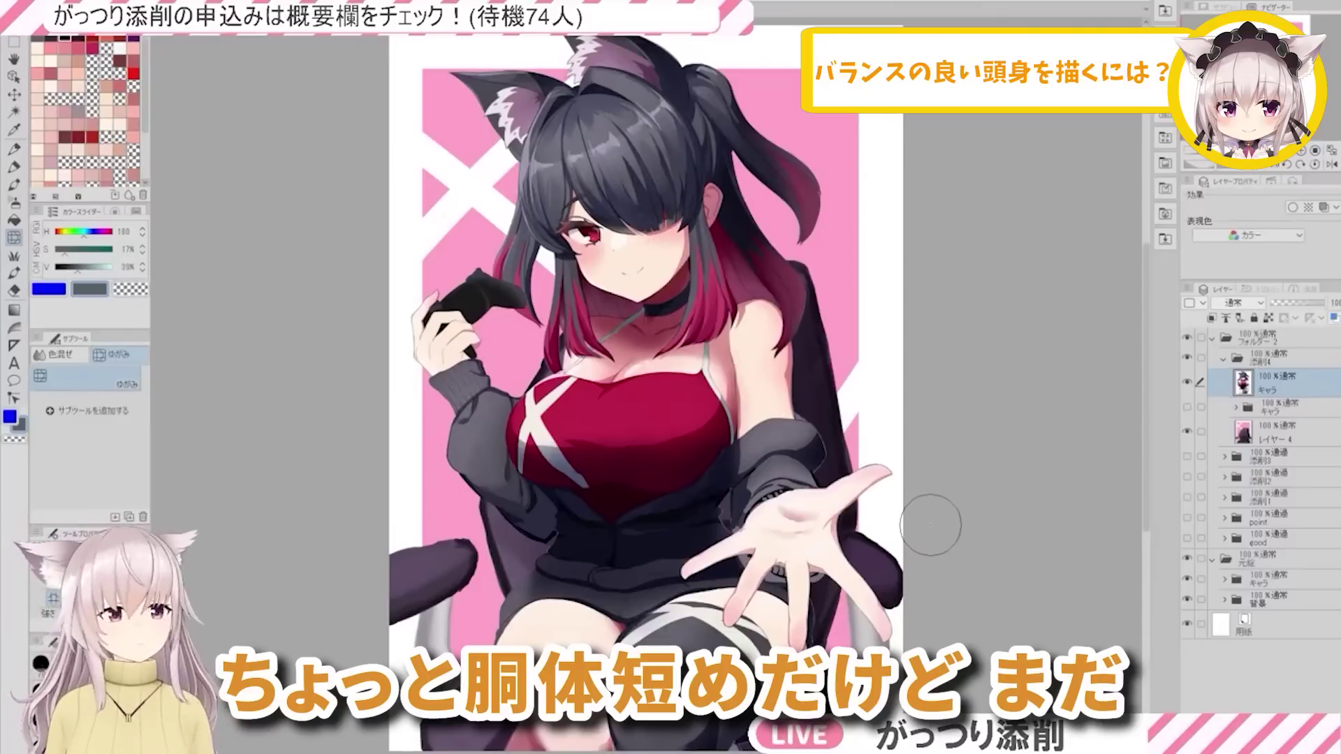
pyautogui.hotkey('ctrl', 'z')
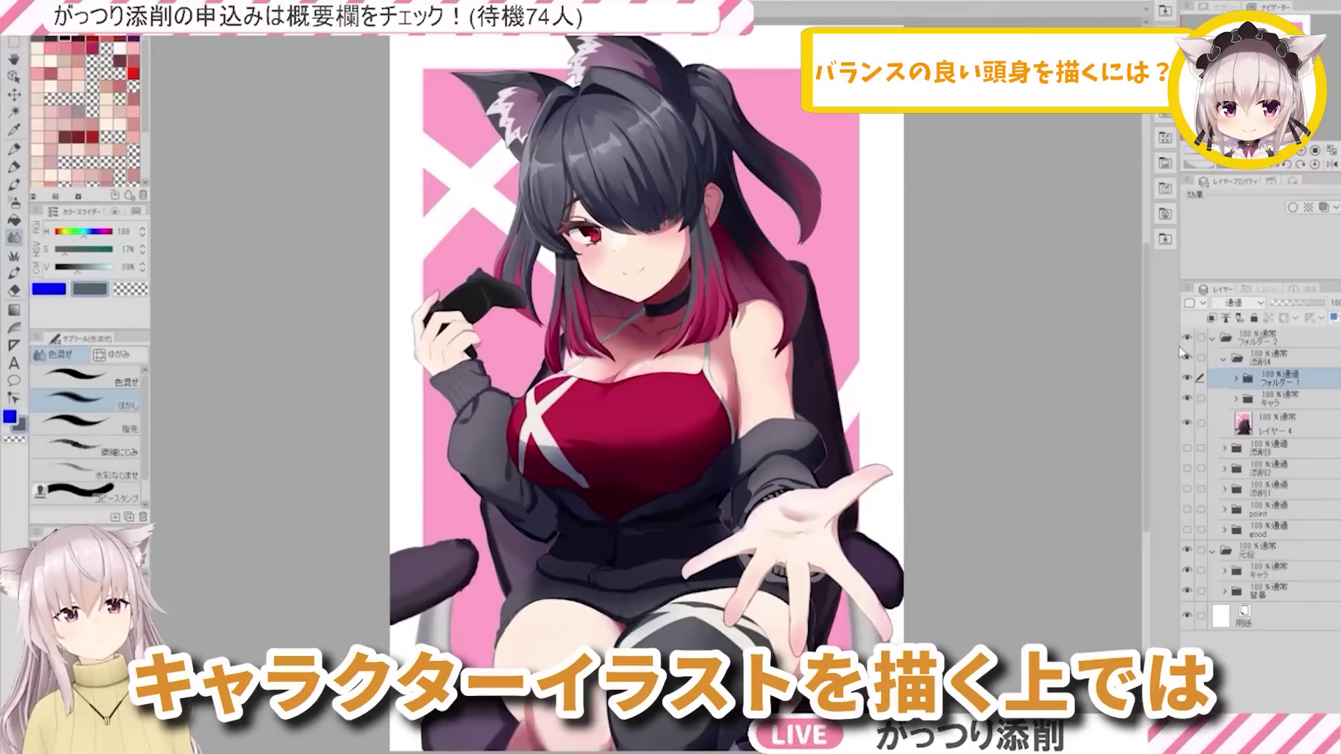
pyautogui.hotkey('ctrl', 'z')
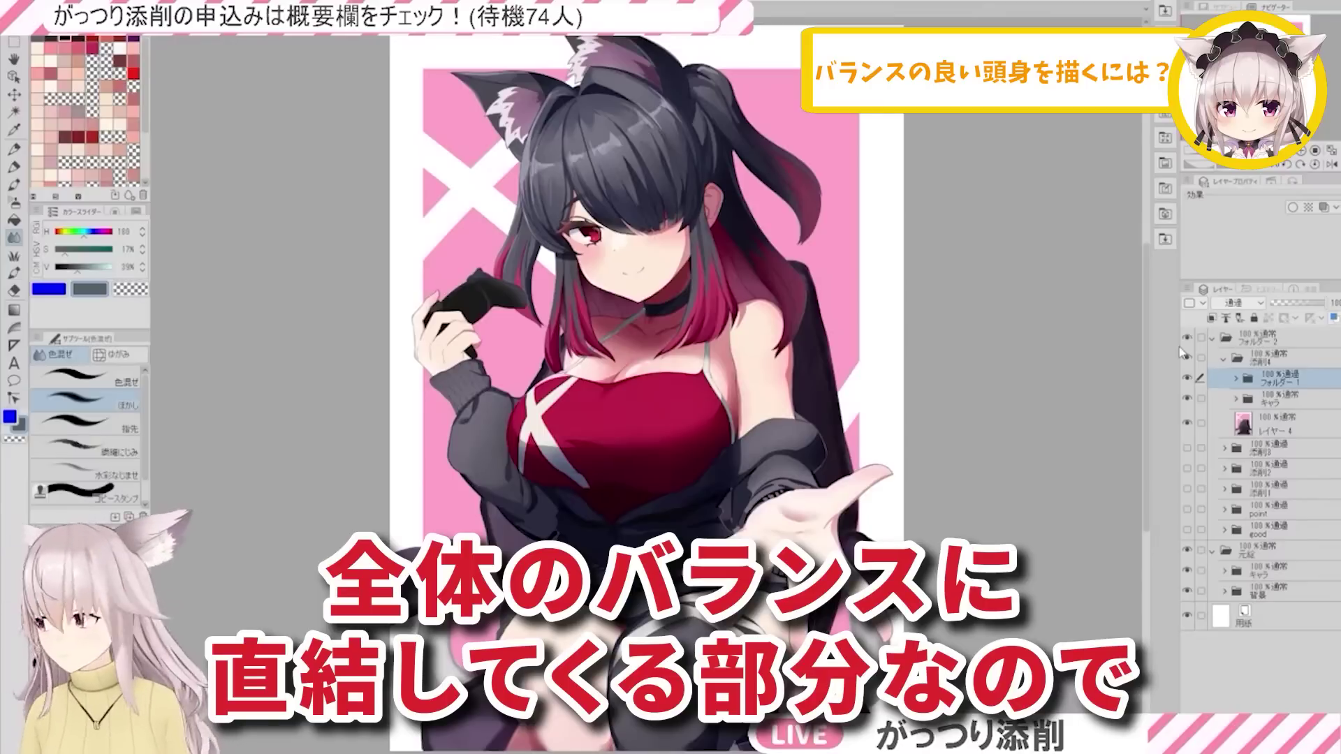
pyautogui.hotkey('ctrl', 'y')
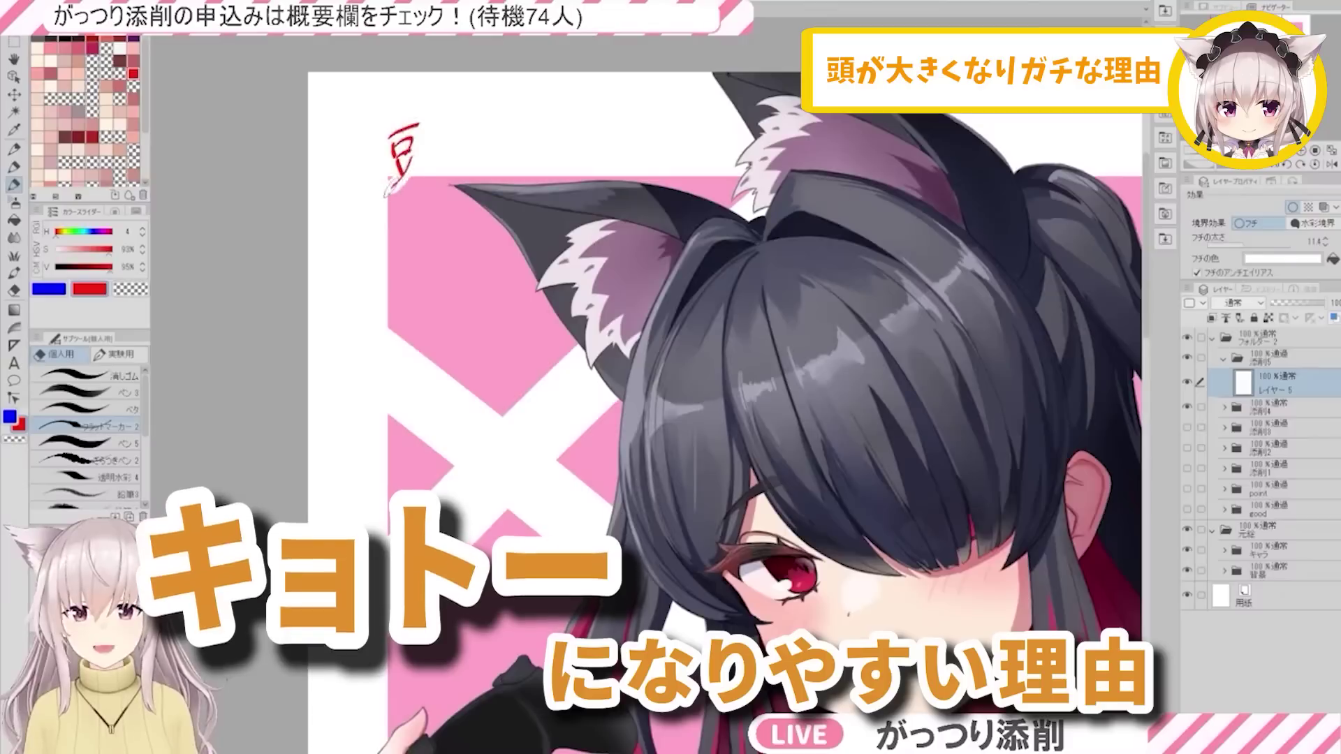
# Step: Handwrite the underlined red heading 頭が大きくなりガチな理由 above the character's head and start a bullet beneath it reading パーツが多い
pyautogui.moveTo(417, 134)
pyautogui.mouseDown()
pyautogui.moveTo(423, 172)
pyautogui.moveTo(446, 165)
pyautogui.mouseUp()
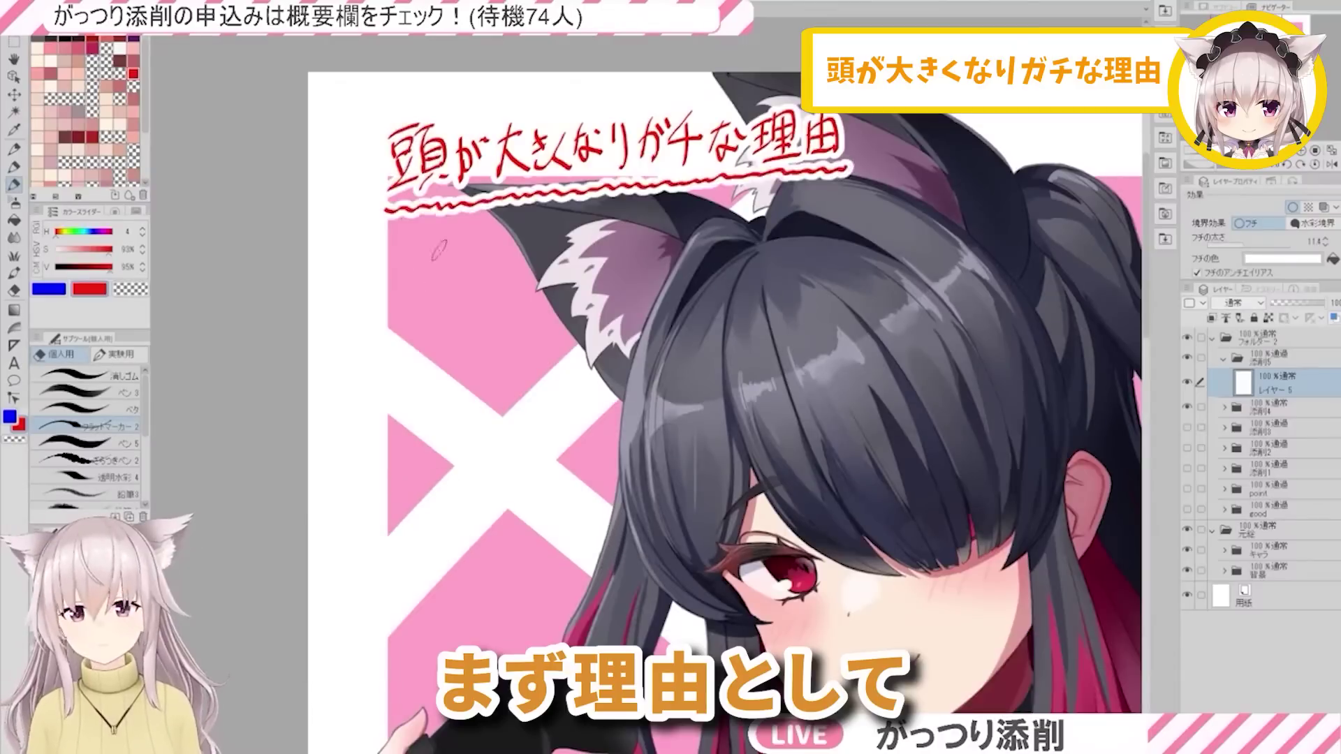
pyautogui.moveTo(437, 278); pyautogui.dragTo(433, 279)
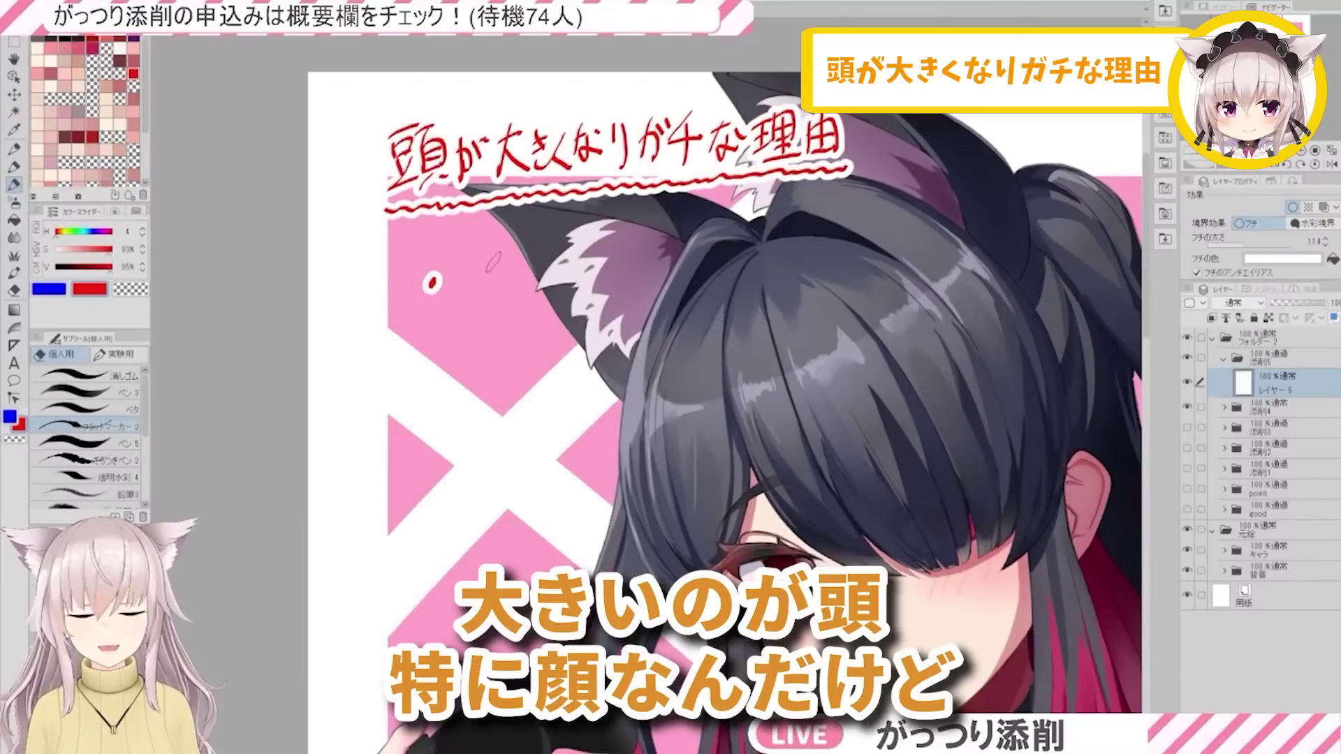
pyautogui.moveTo(494, 258)
pyautogui.mouseDown()
pyautogui.moveTo(479, 311)
pyautogui.moveTo(500, 266)
pyautogui.moveTo(515, 300)
pyautogui.mouseUp()
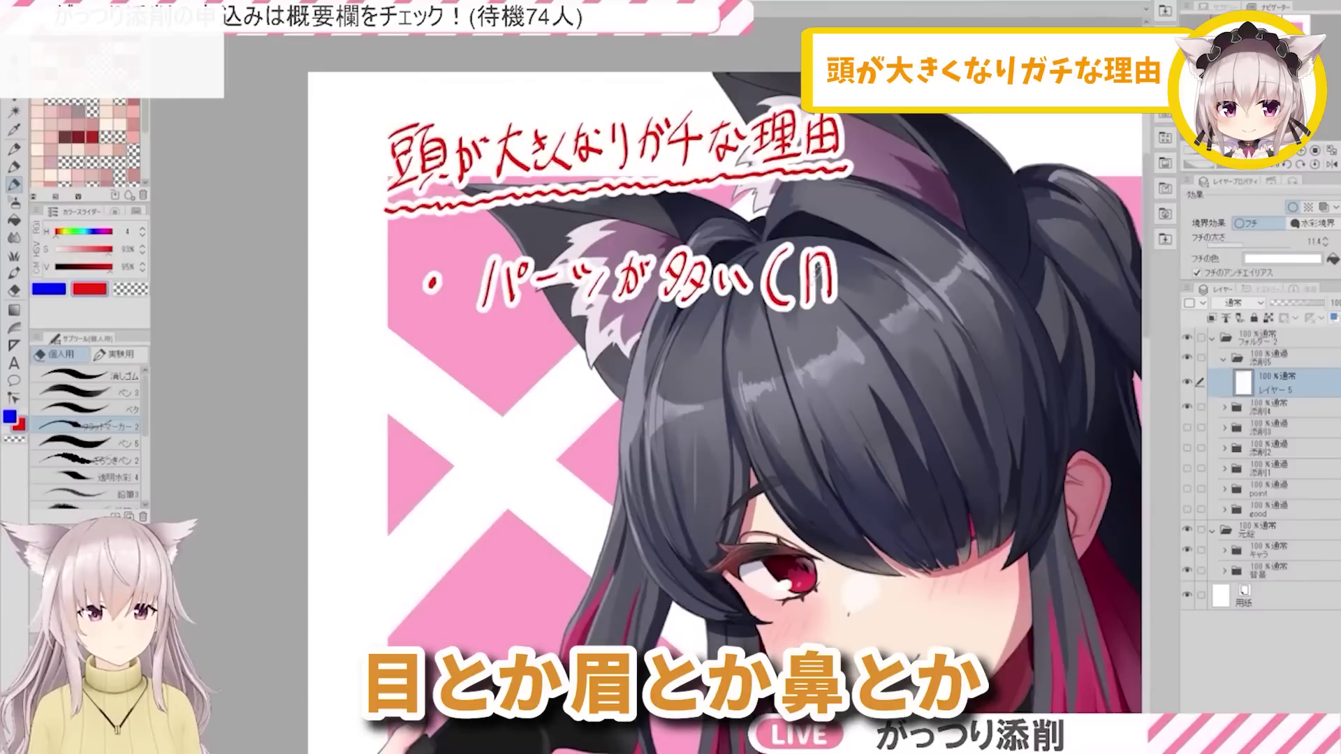
# Step: Handwrite 目、眉 in red inside the opened parenthesis after パーツが多い
pyautogui.moveTo(810, 271); pyautogui.dragTo(830, 269)
pyautogui.moveTo(811, 284); pyautogui.dragTo(830, 283)
pyautogui.moveTo(809, 300); pyautogui.dragTo(857, 304)
pyautogui.moveTo(879, 238); pyautogui.dragTo(908, 247)
pyautogui.moveTo(878, 241); pyautogui.dragTo(867, 302)
pyautogui.moveTo(885, 269); pyautogui.dragTo(885, 301)
pyautogui.moveTo(885, 270); pyautogui.dragTo(907, 301)
pyautogui.moveTo(887, 281); pyautogui.dragTo(905, 279)
pyautogui.moveTo(887, 291); pyautogui.dragTo(905, 289)
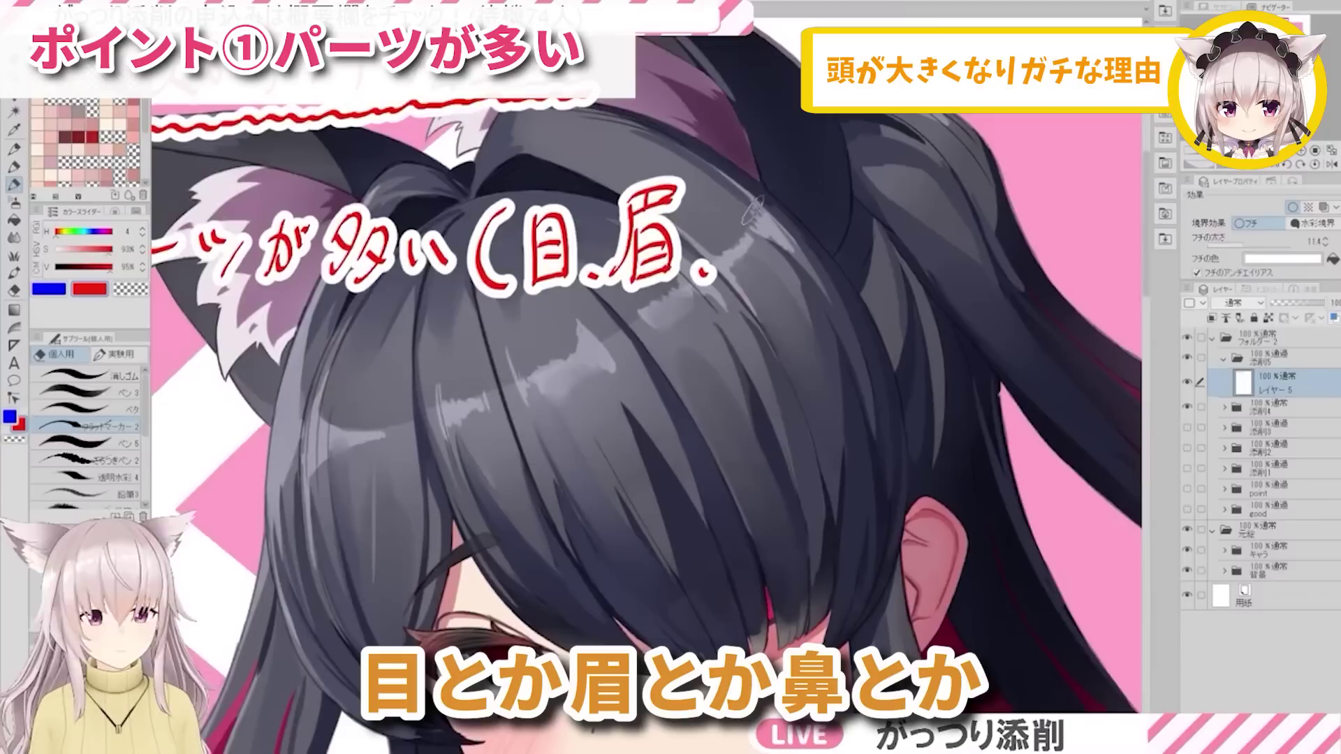
# Step: Handwrite the character 鼻 after 目、眉 in the list of facial parts
pyautogui.moveTo(758, 184); pyautogui.dragTo(742, 207)
pyautogui.moveTo(739, 208); pyautogui.dragTo(741, 250)
pyautogui.moveTo(746, 281); pyautogui.dragTo(787, 274)
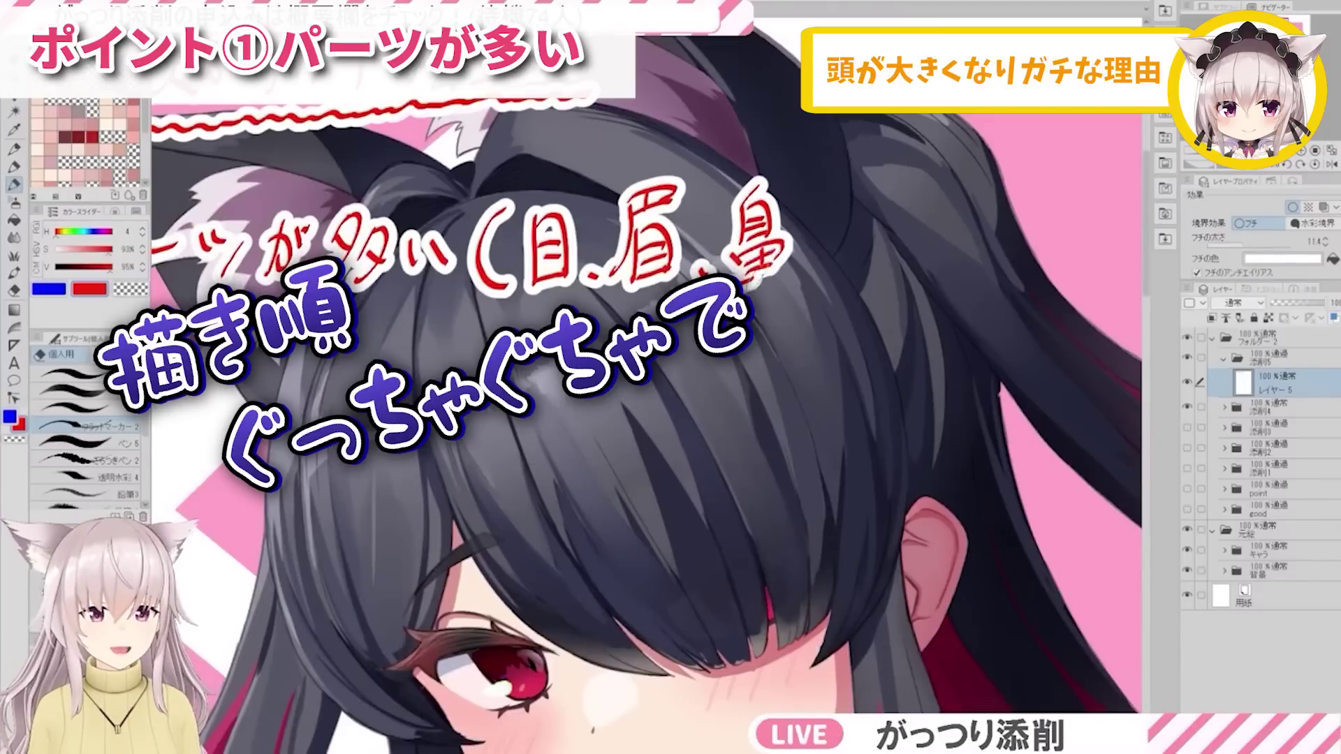
pyautogui.moveTo(760, 270); pyautogui.dragTo(750, 302)
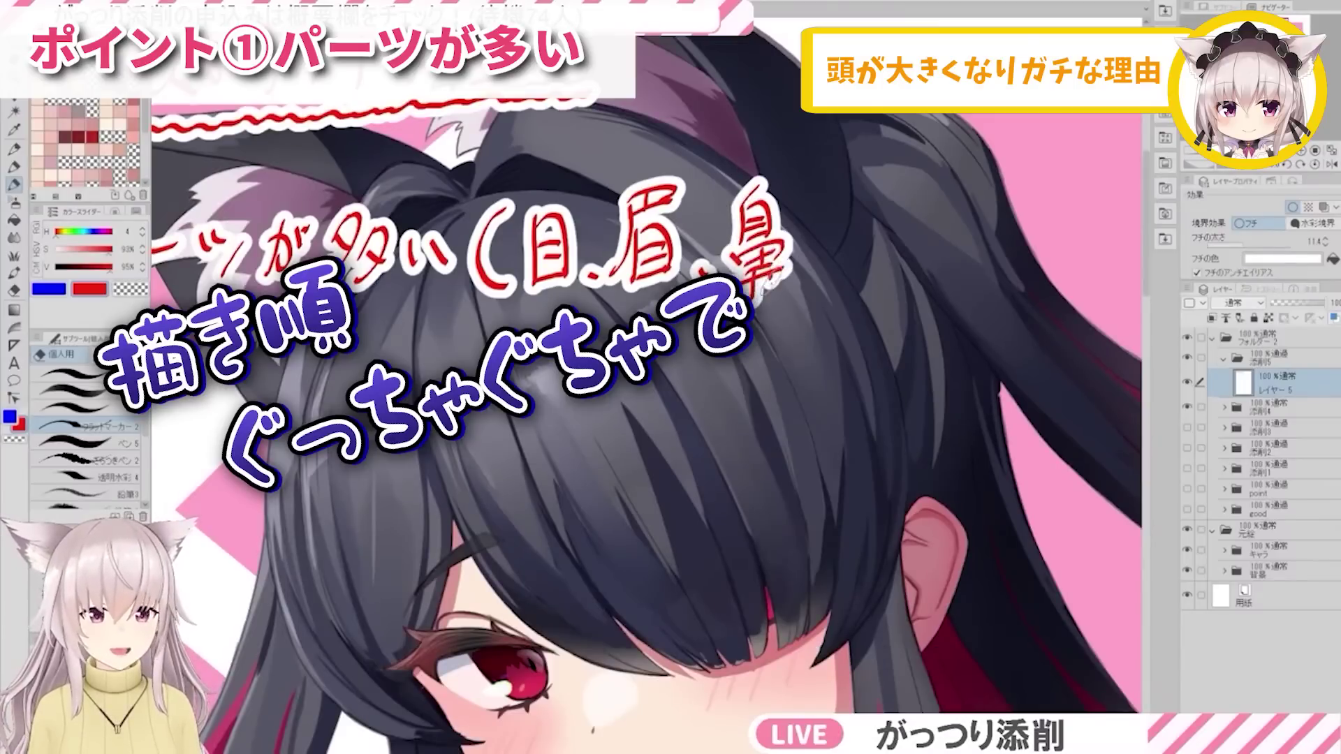
pyautogui.moveTo(774, 271); pyautogui.dragTo(775, 299)
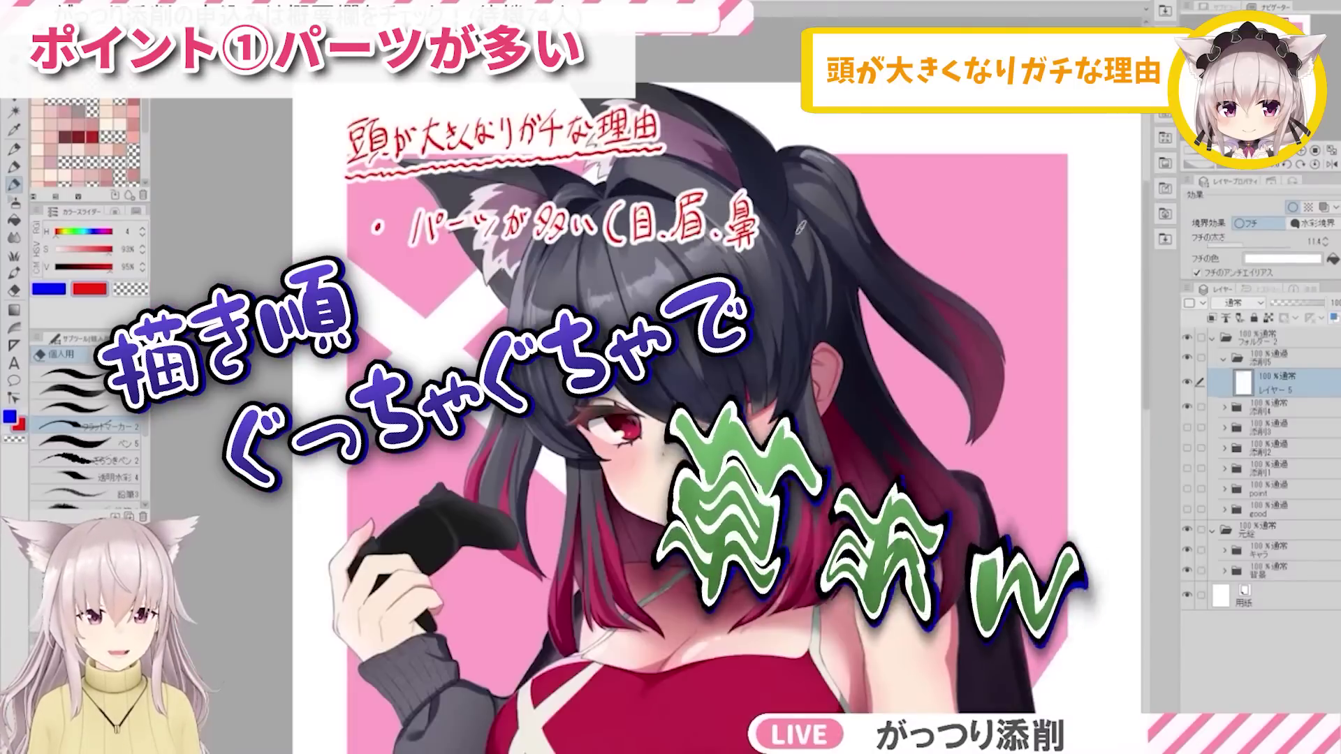
# Step: Complete the list of facial parts with 口 and 耳, separated by commas, and close the parenthesis
pyautogui.scroll(3, 802, 227)
pyautogui.click(774, 250)
pyautogui.moveTo(797, 222); pyautogui.dragTo(801, 243)
pyautogui.moveTo(800, 223)
pyautogui.mouseDown()
pyautogui.moveTo(835, 221)
pyautogui.moveTo(832, 237)
pyautogui.mouseUp()
pyautogui.moveTo(802, 241); pyautogui.dragTo(833, 240)
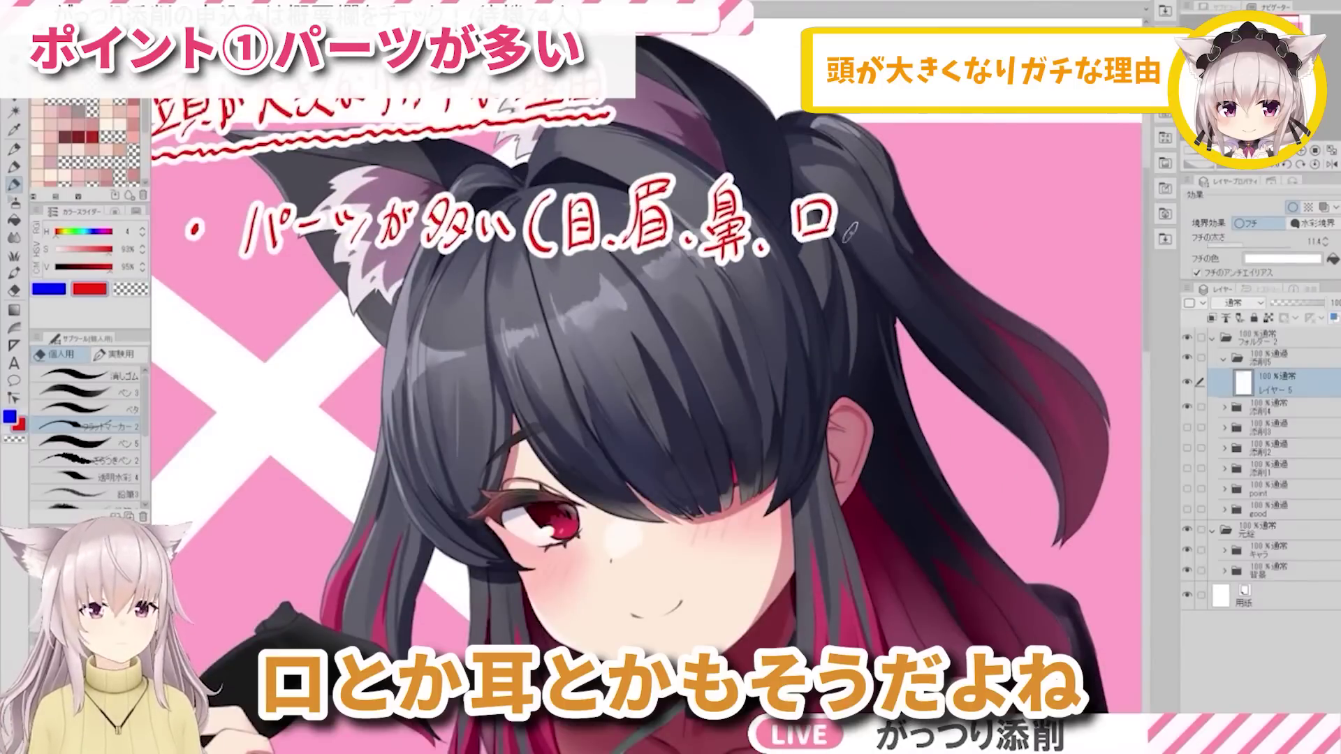
pyautogui.click(849, 237)
pyautogui.moveTo(870, 190); pyautogui.dragTo(898, 186)
pyautogui.moveTo(879, 192)
pyautogui.mouseDown()
pyautogui.moveTo(877, 235)
pyautogui.moveTo(896, 246)
pyautogui.mouseUp()
pyautogui.moveTo(880, 206); pyautogui.dragTo(894, 204)
pyautogui.moveTo(880, 220); pyautogui.dragTo(894, 218)
pyautogui.moveTo(869, 240); pyautogui.dragTo(904, 229)
pyautogui.moveTo(921, 185); pyautogui.dragTo(926, 245)
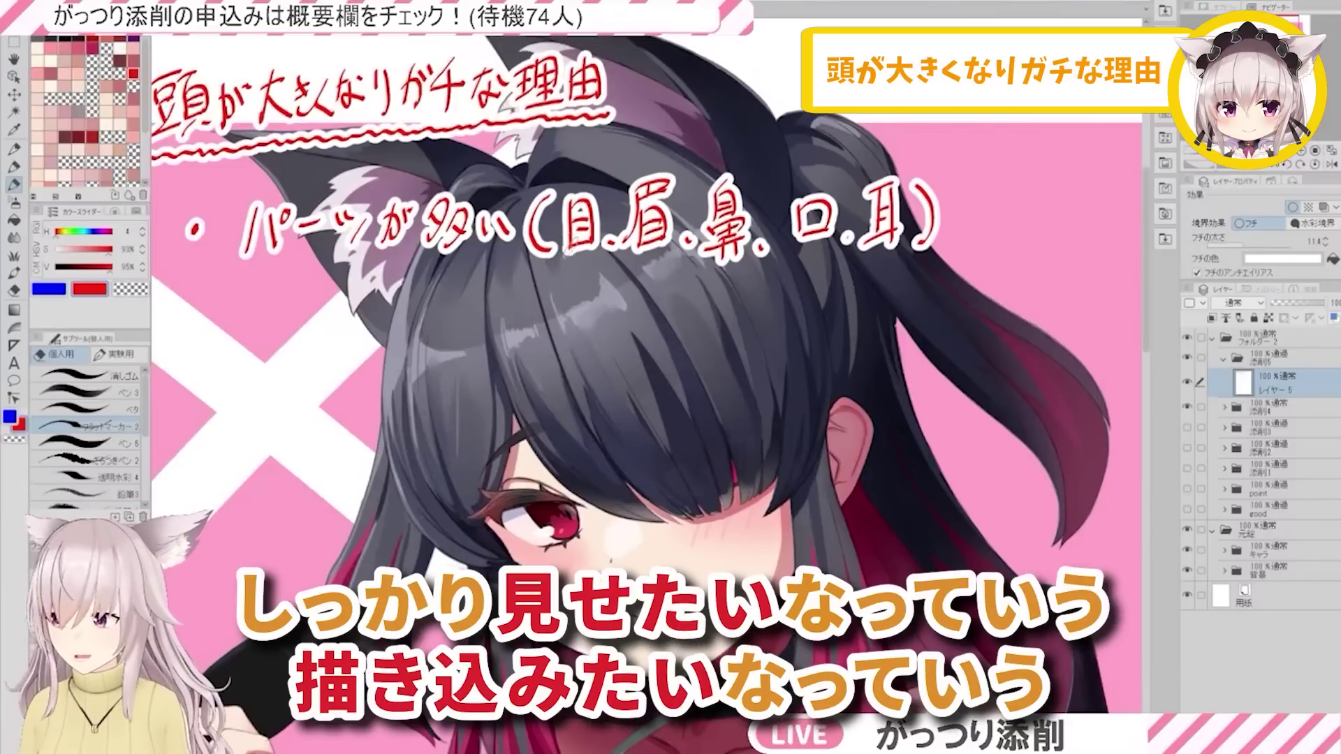
# Step: Handwrite the sub-note 描き込みたい、見せたいパーツが多数… beneath the パーツが多い bullet
pyautogui.scroll(-1, 597, 223)
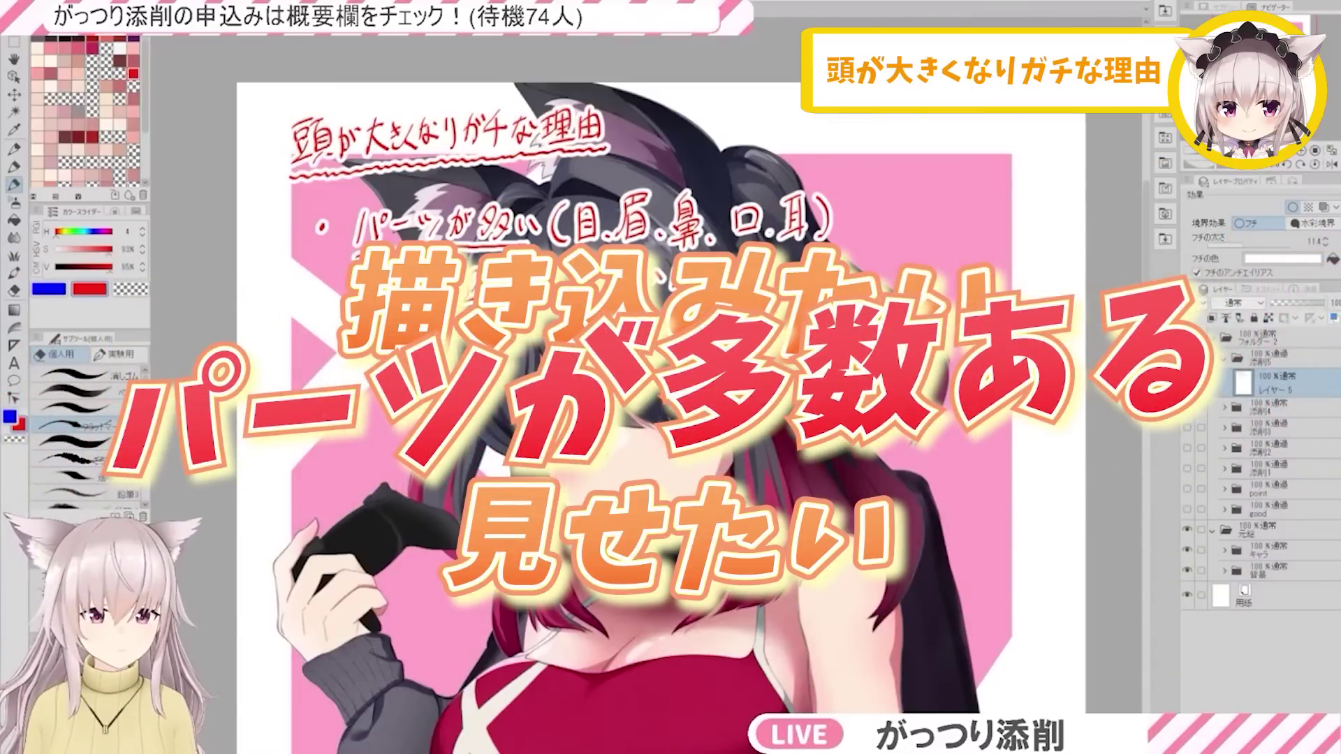
pyautogui.moveTo(791, 271)
pyautogui.mouseDown()
pyautogui.moveTo(797, 288)
pyautogui.moveTo(785, 291)
pyautogui.mouseUp()
pyautogui.moveTo(783, 281); pyautogui.dragTo(800, 277)
pyautogui.moveTo(804, 255)
pyautogui.mouseDown()
pyautogui.moveTo(799, 271)
pyautogui.moveTo(815, 264)
pyautogui.mouseUp()
pyautogui.moveTo(810, 267); pyautogui.dragTo(798, 290)
pyautogui.moveTo(802, 273); pyautogui.dragTo(817, 290)
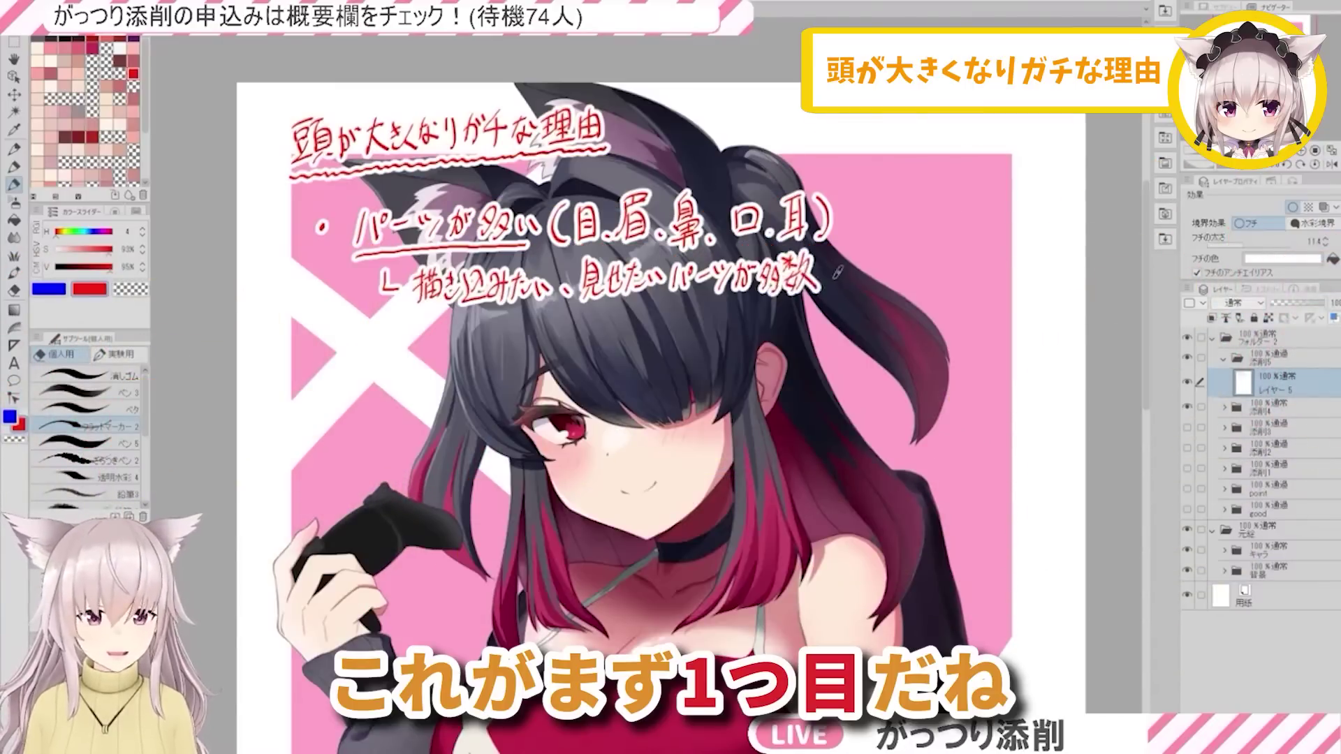
pyautogui.click(829, 282)
pyautogui.click(838, 281)
pyautogui.click(847, 279)
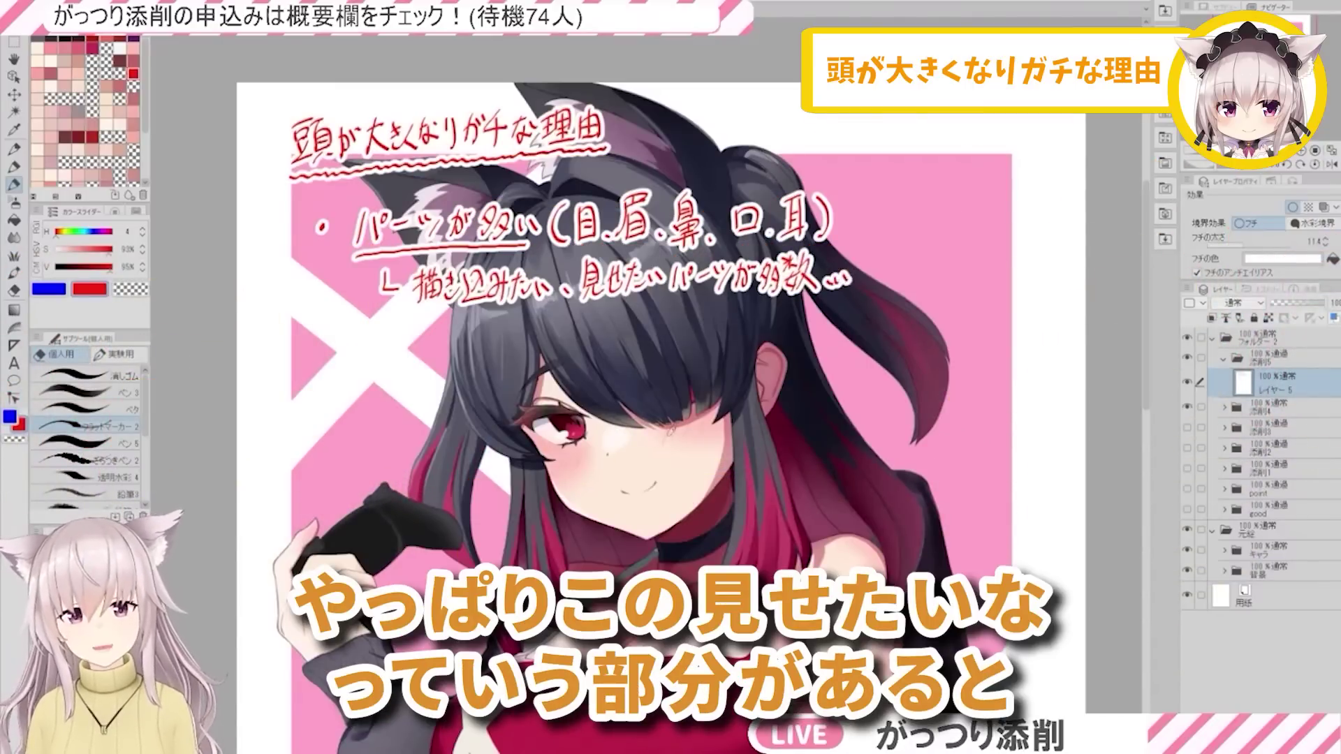
# Step: Add a second red bullet reading 髪の毛がある beside the character's face and underline it with a wavy line
pyautogui.scroll(2, 653, 435)
pyautogui.scroll(-1, 549, 288)
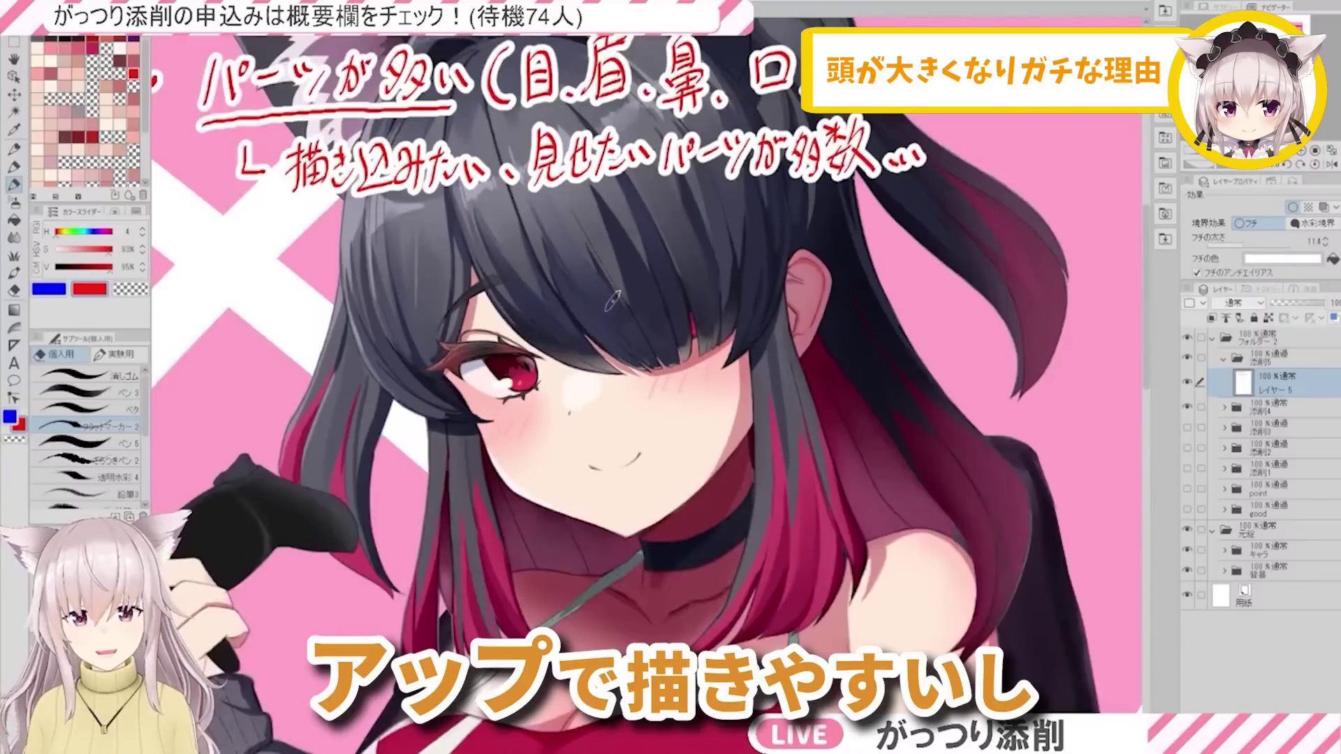
pyautogui.scroll(-1, 615, 295)
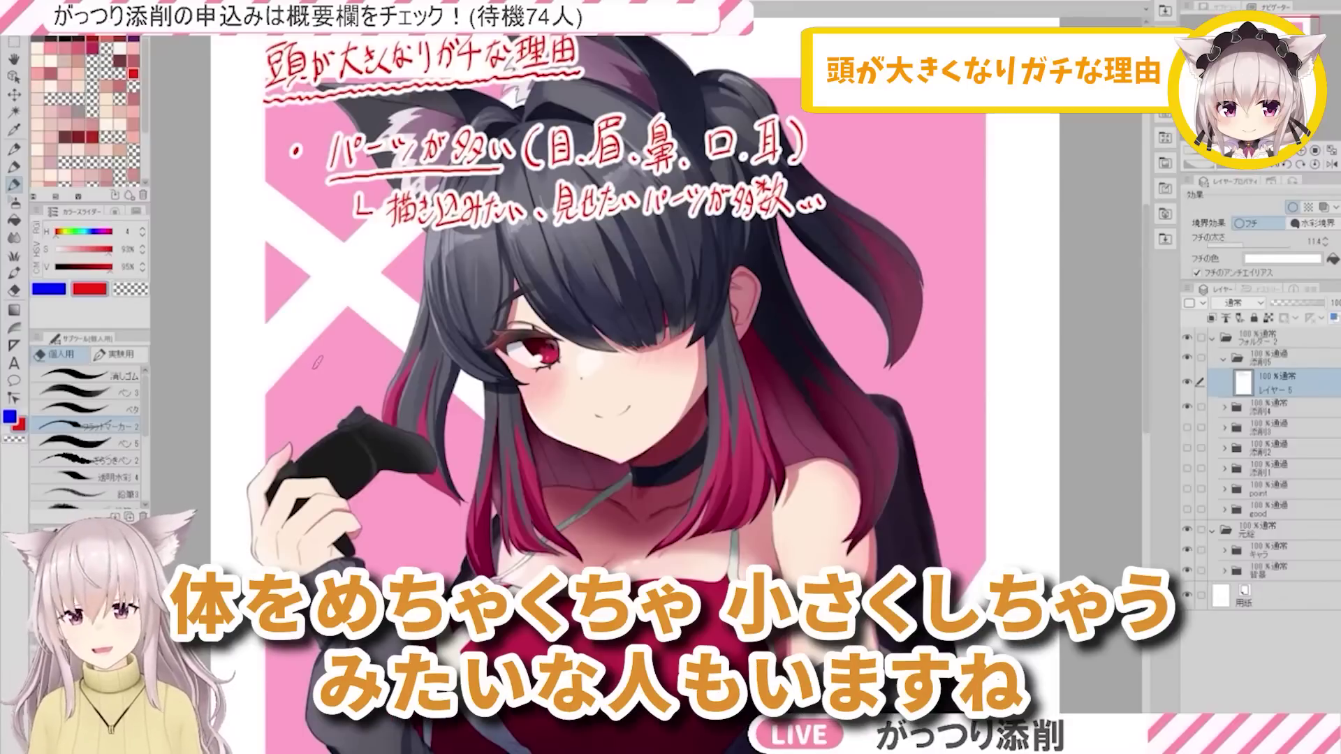
pyautogui.click(299, 324)
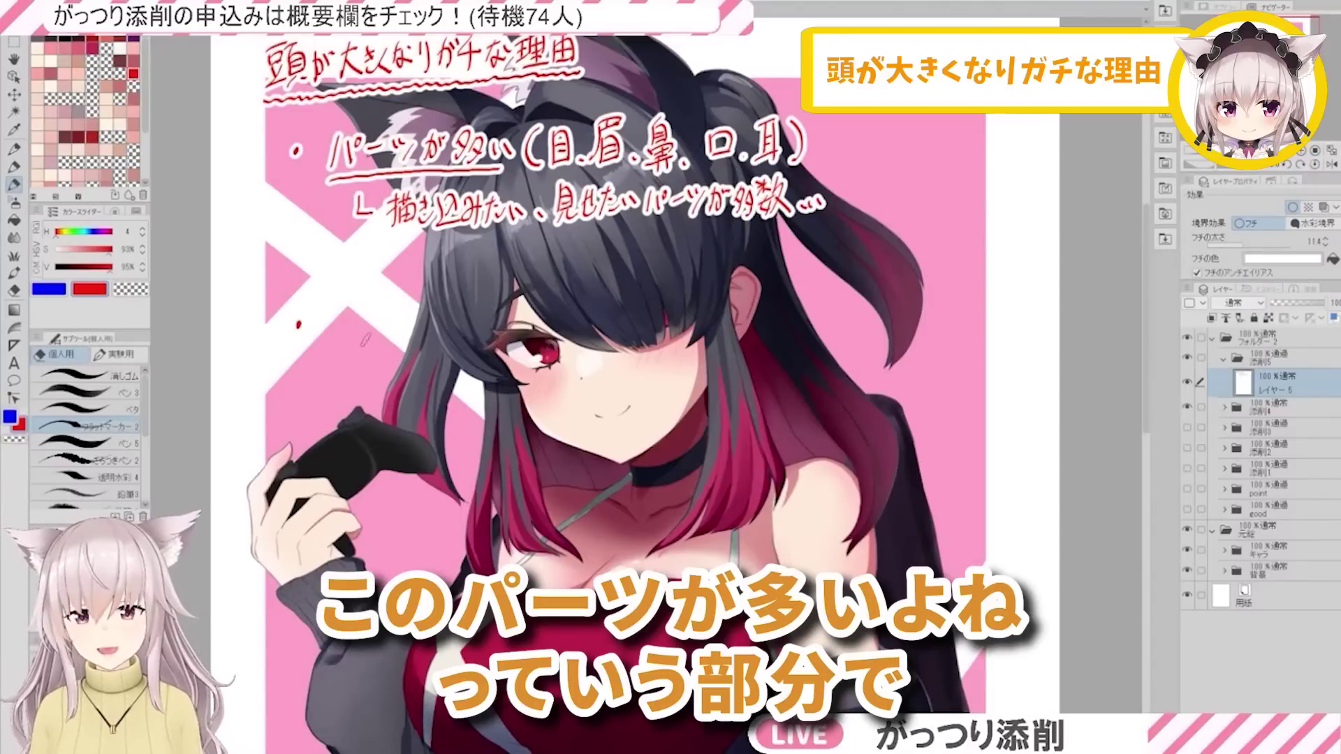
pyautogui.scroll(2, 359, 289)
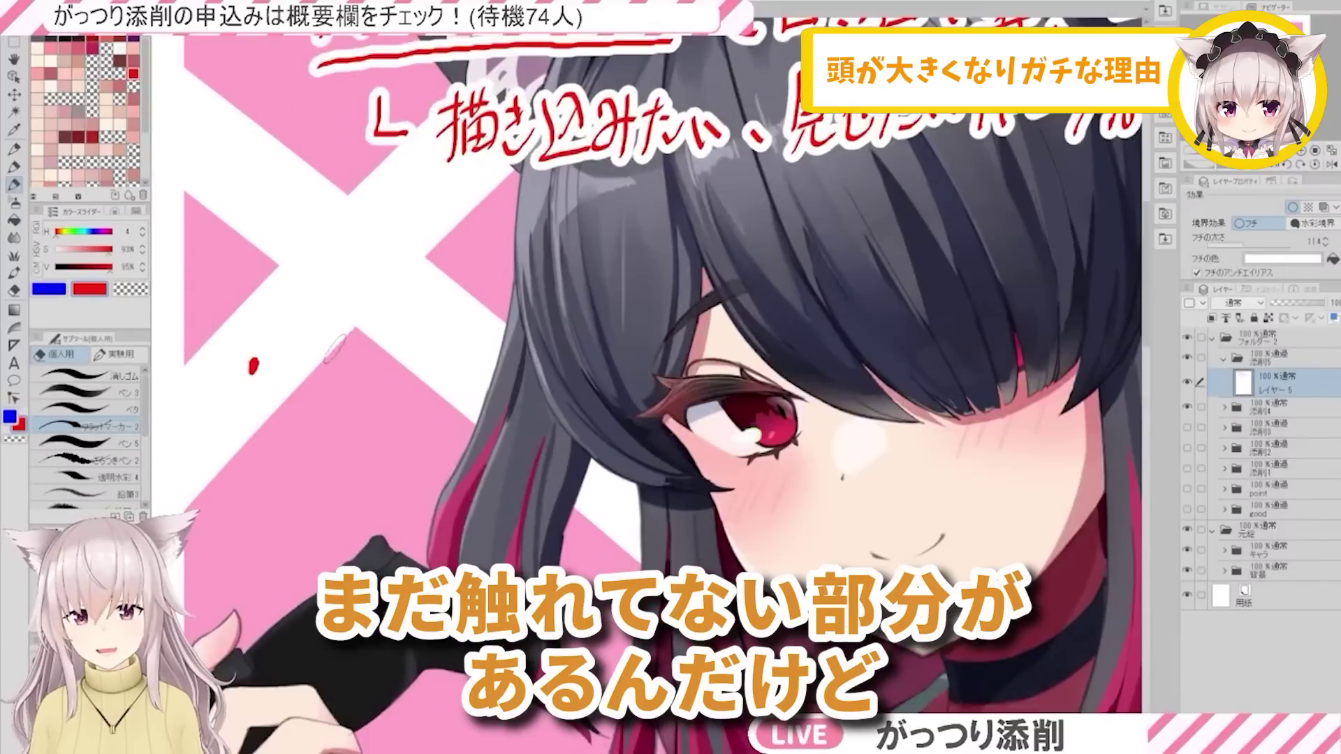
pyautogui.moveTo(318, 334)
pyautogui.mouseDown()
pyautogui.moveTo(340, 343)
pyautogui.moveTo(343, 377)
pyautogui.mouseUp()
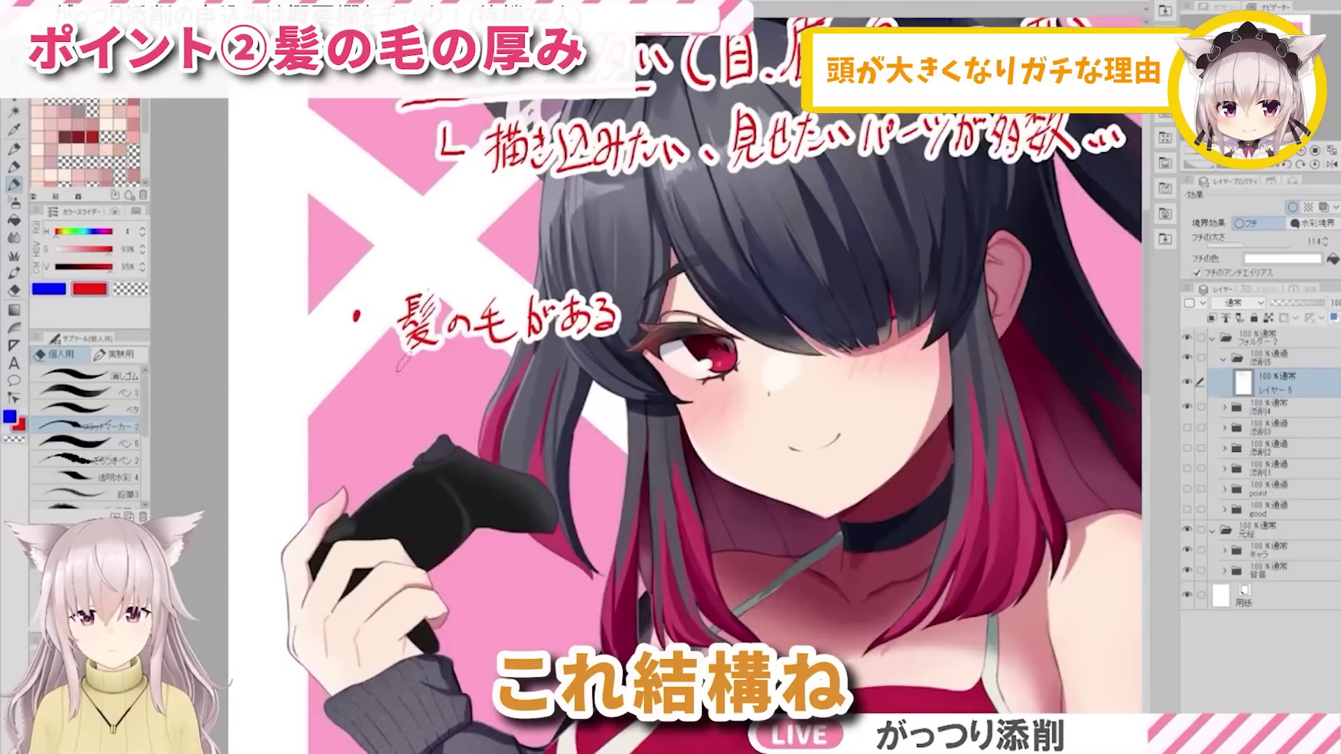
pyautogui.moveTo(396, 367)
pyautogui.mouseDown()
pyautogui.moveTo(484, 356)
pyautogui.moveTo(618, 346)
pyautogui.mouseUp()
# Step: Handwrite the sub-note 素体に対して髪の厚みがありすぎてしまう。 beneath the 髪の毛がある bullet
pyautogui.scroll(-2, 461, 234)
pyautogui.scroll(2, 551, 336)
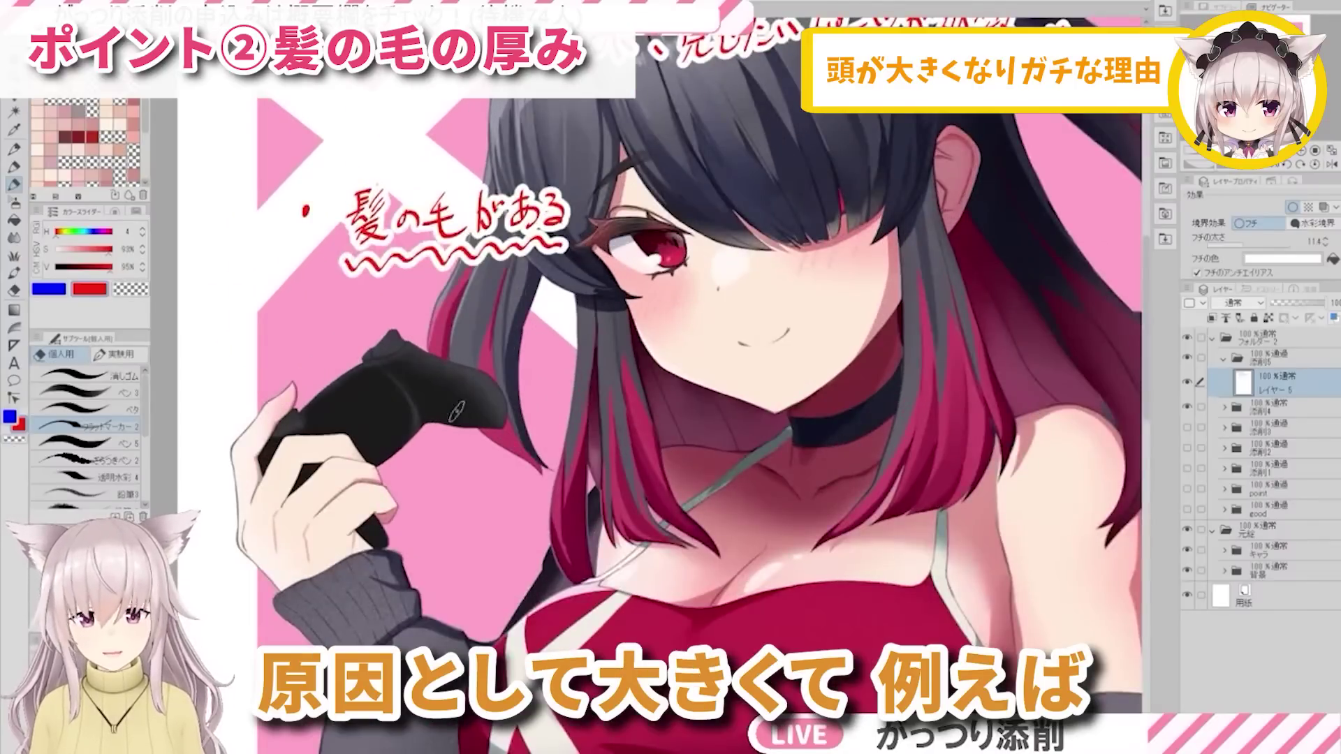
pyautogui.scroll(-2, 454, 392)
pyautogui.scroll(2, 411, 327)
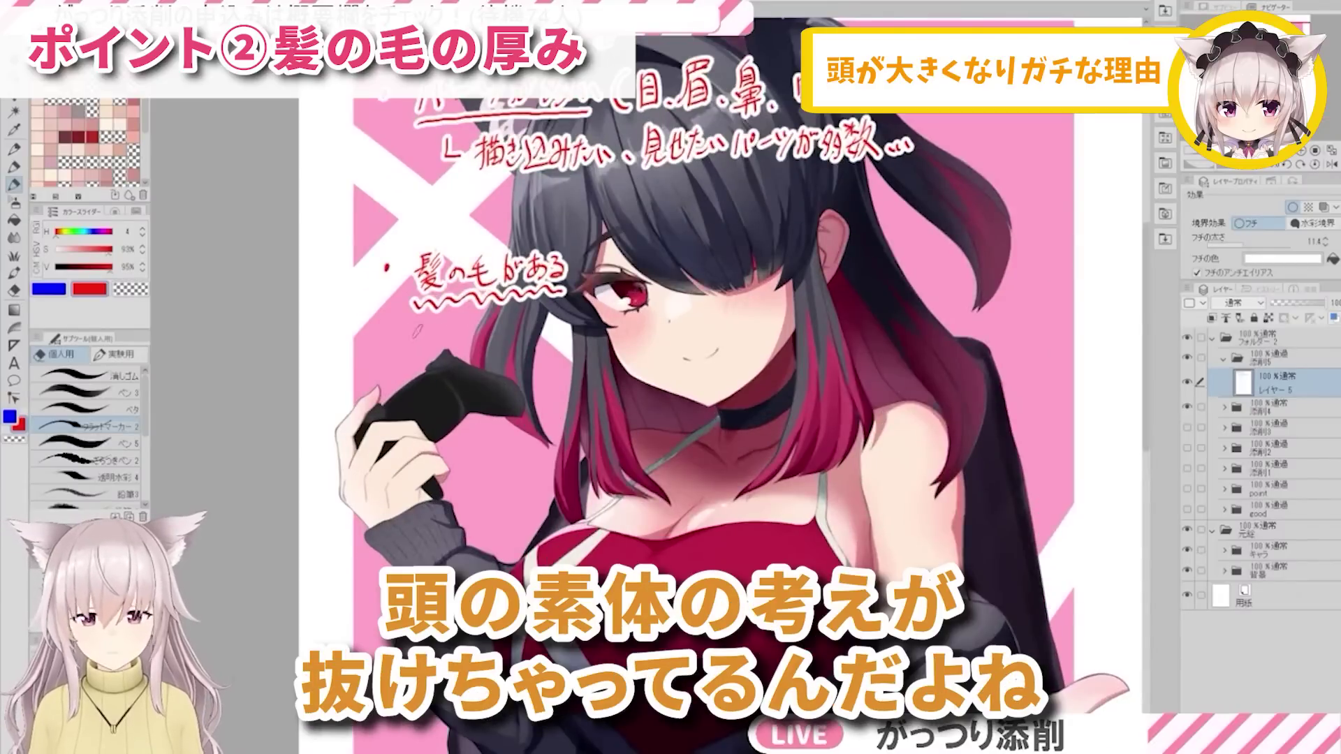
pyautogui.moveTo(434, 320)
pyautogui.mouseDown()
pyautogui.moveTo(436, 341)
pyautogui.moveTo(488, 326)
pyautogui.mouseUp()
pyautogui.scroll(2, 490, 320)
pyautogui.moveTo(478, 319)
pyautogui.mouseDown()
pyautogui.moveTo(479, 342)
pyautogui.moveTo(490, 334)
pyautogui.mouseUp()
pyautogui.moveTo(466, 343)
pyautogui.mouseDown()
pyautogui.moveTo(497, 337)
pyautogui.moveTo(483, 351)
pyautogui.mouseUp()
pyautogui.moveTo(478, 350); pyautogui.dragTo(494, 358)
pyautogui.moveTo(480, 359); pyautogui.dragTo(479, 379)
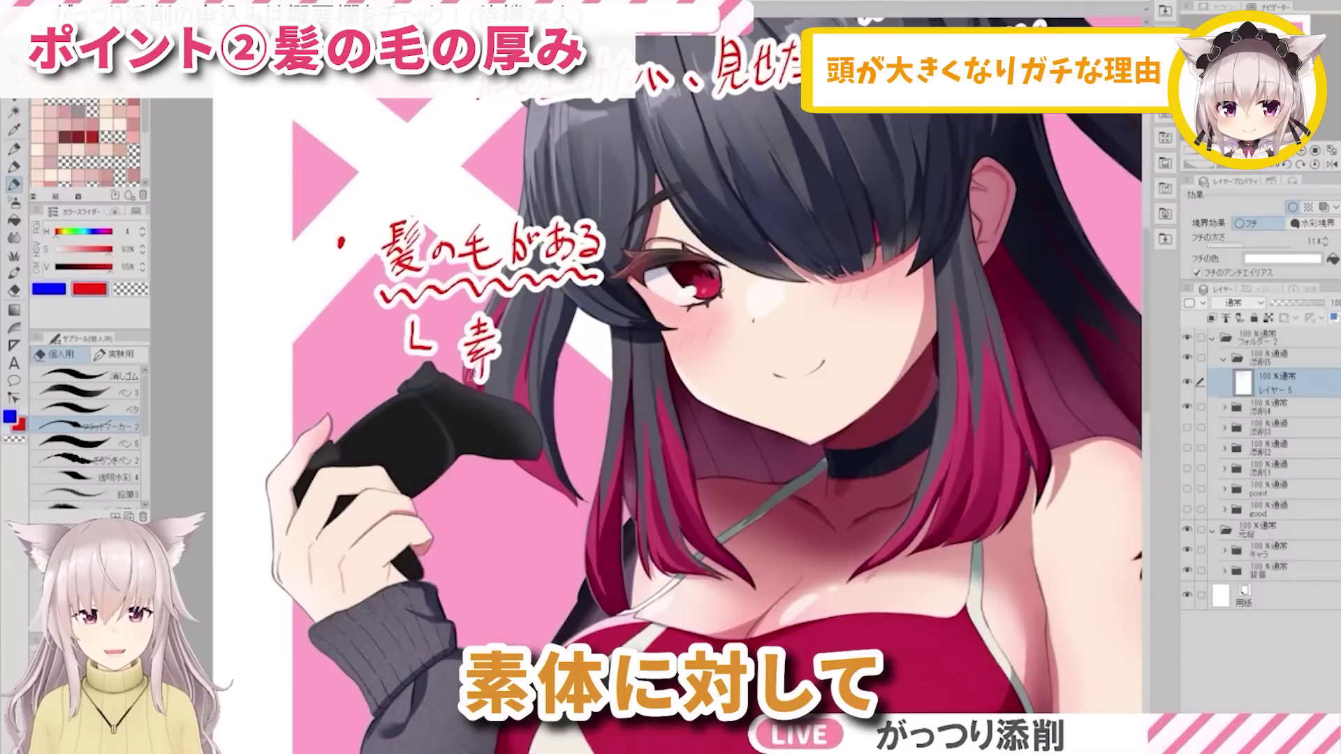
pyautogui.moveTo(472, 367); pyautogui.dragTo(463, 379)
pyautogui.moveTo(488, 367); pyautogui.dragTo(497, 376)
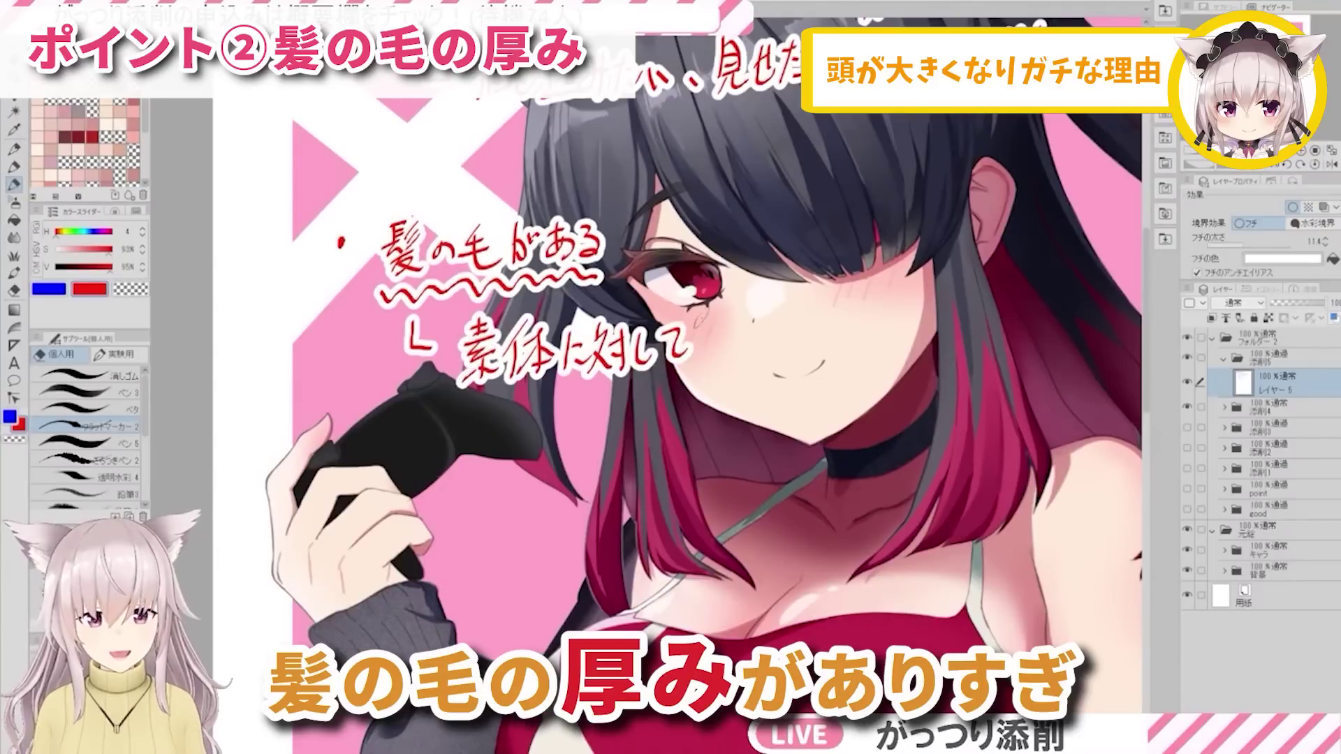
pyautogui.moveTo(701, 319); pyautogui.dragTo(719, 317)
pyautogui.moveTo(705, 318)
pyautogui.mouseDown()
pyautogui.moveTo(703, 339)
pyautogui.moveTo(716, 323)
pyautogui.mouseUp()
pyautogui.moveTo(706, 332); pyautogui.dragTo(715, 329)
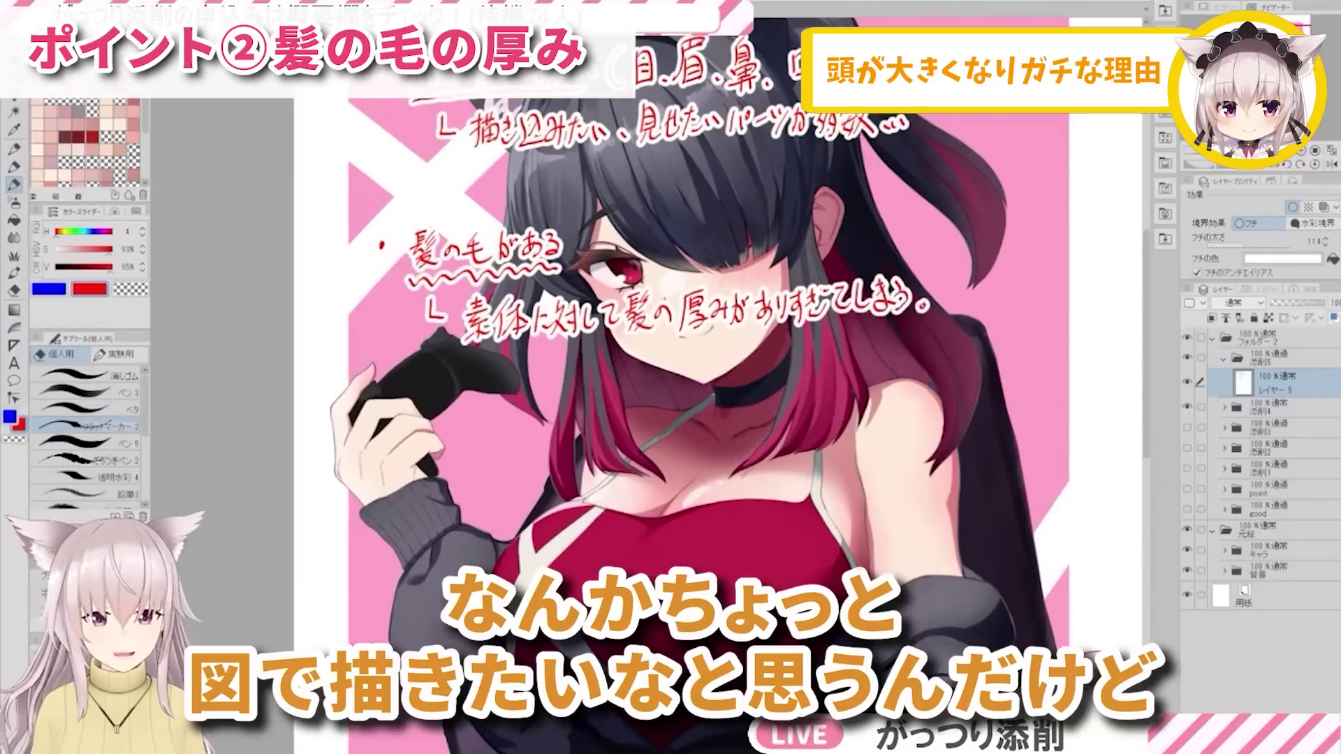
# Step: On a new layer, sketch a simple blue bald head with eyes, mouth and neck lines over the character's chest
pyautogui.scroll(-2, 730, 356)
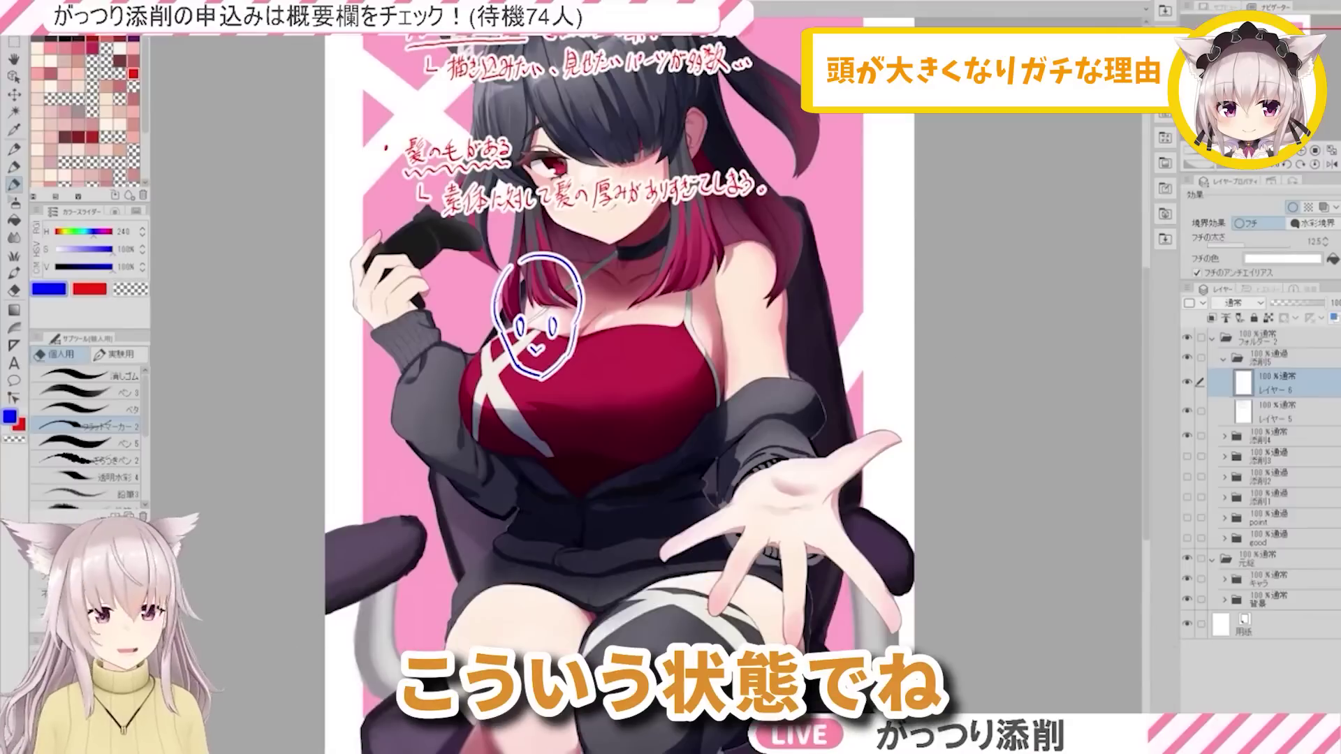
pyautogui.scroll(4, 550, 507)
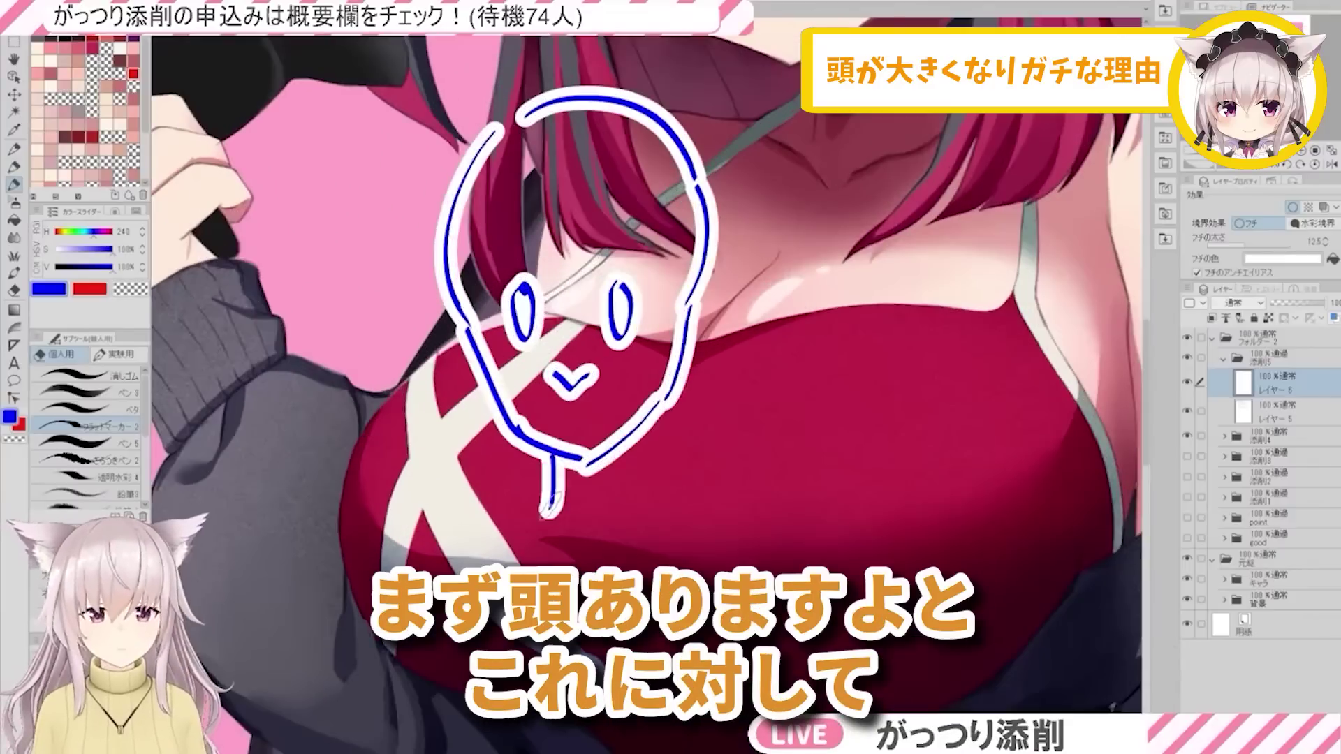
pyautogui.moveTo(561, 453); pyautogui.dragTo(551, 521)
pyautogui.moveTo(609, 442); pyautogui.dragTo(609, 521)
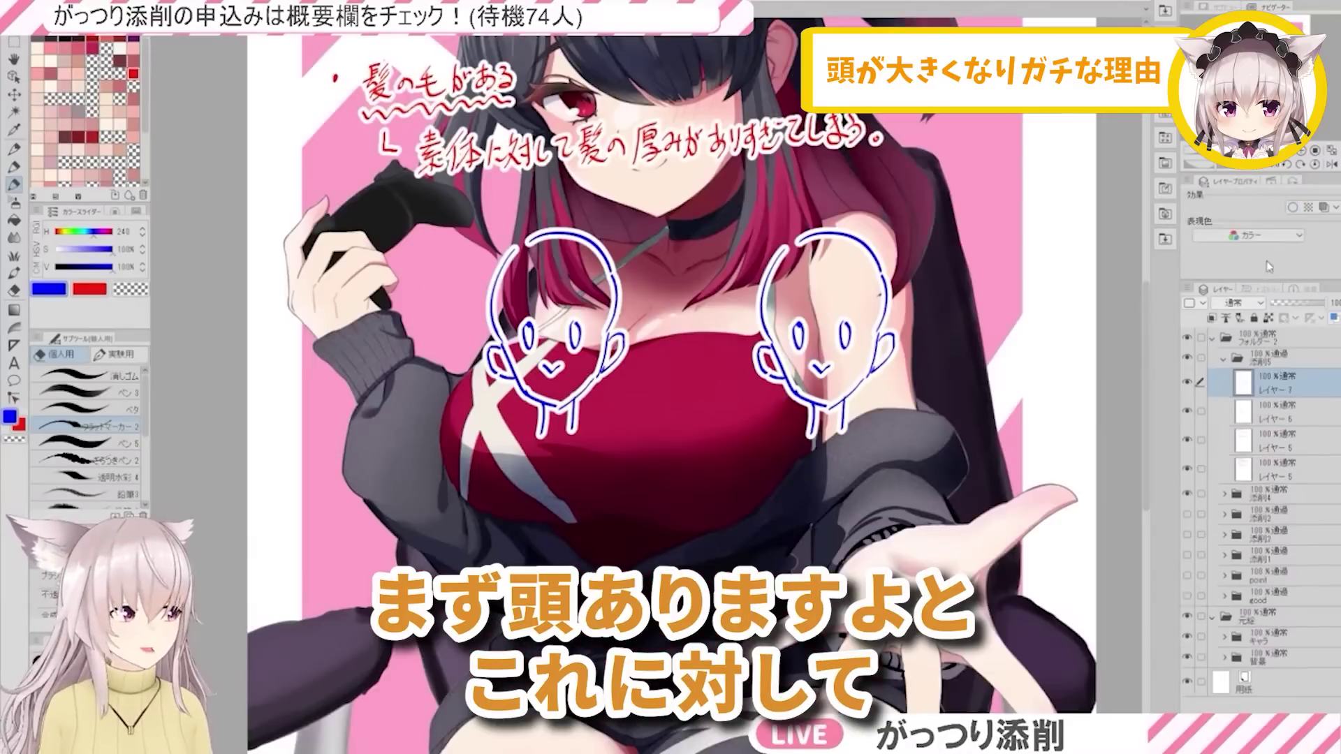
# Step: Apply a border effect to the new layer and sketch red bangs and side hair over the left example head
pyautogui.click(1293, 207)
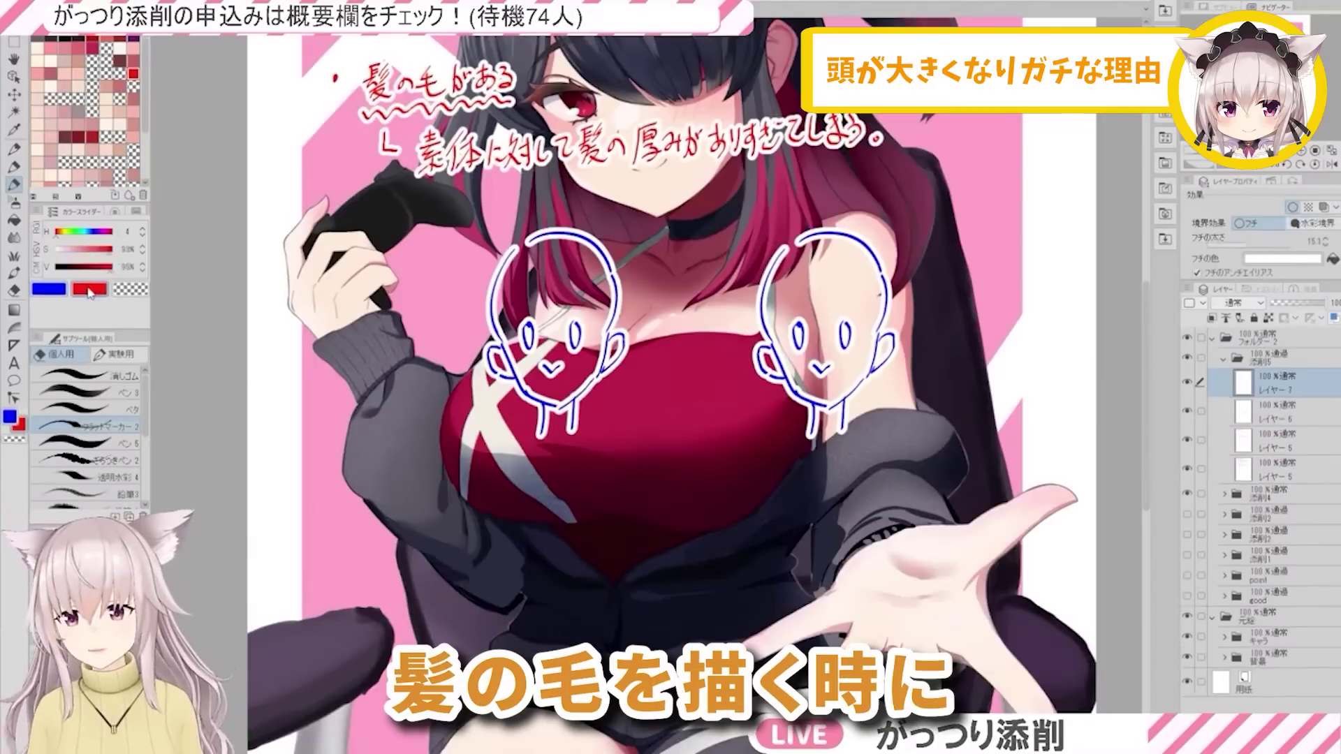
pyautogui.scroll(3, 585, 253)
pyautogui.moveTo(480, 193); pyautogui.dragTo(522, 371)
pyautogui.moveTo(528, 179); pyautogui.dragTo(532, 356)
pyautogui.moveTo(467, 204); pyautogui.dragTo(436, 371)
pyautogui.moveTo(417, 255); pyautogui.dragTo(433, 368)
pyautogui.hotkey('ctrl', 'z')
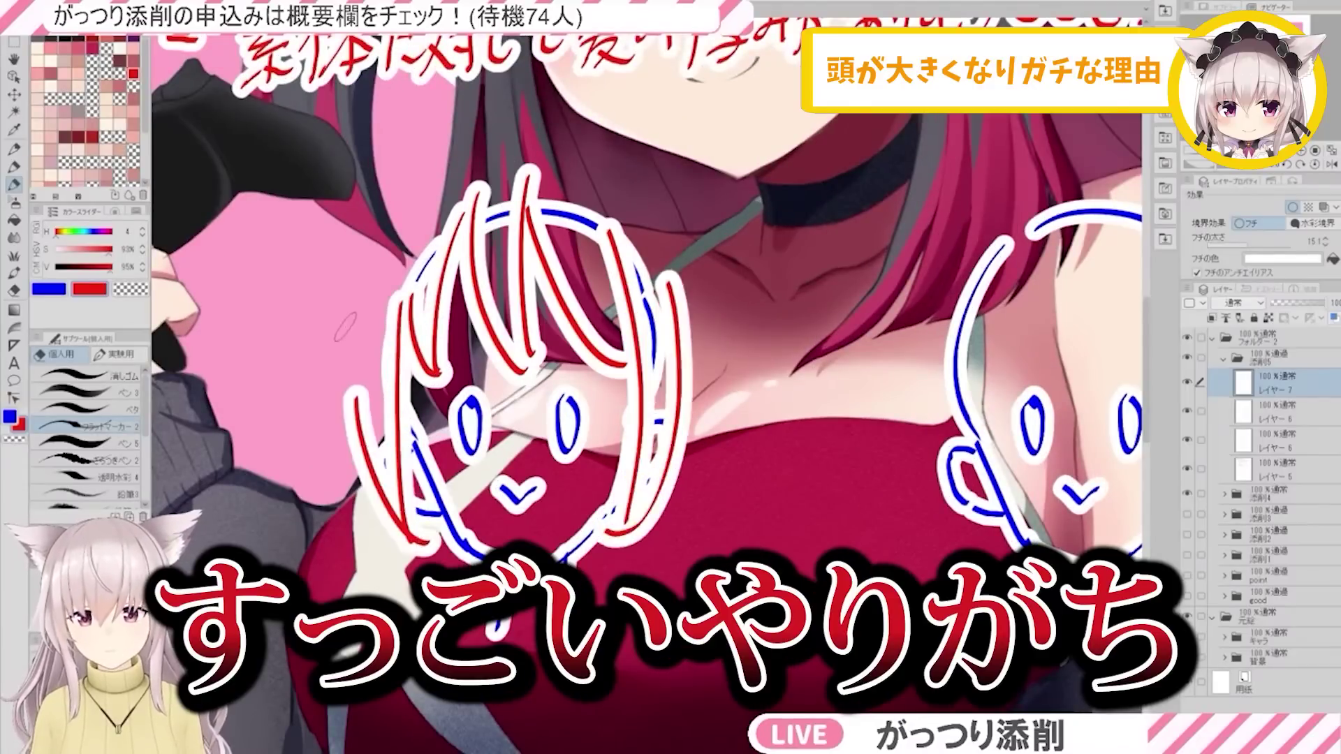
# Step: Draw an oversized red hair outline well above the left example head's skull
pyautogui.moveTo(344, 398); pyautogui.dragTo(389, 164)
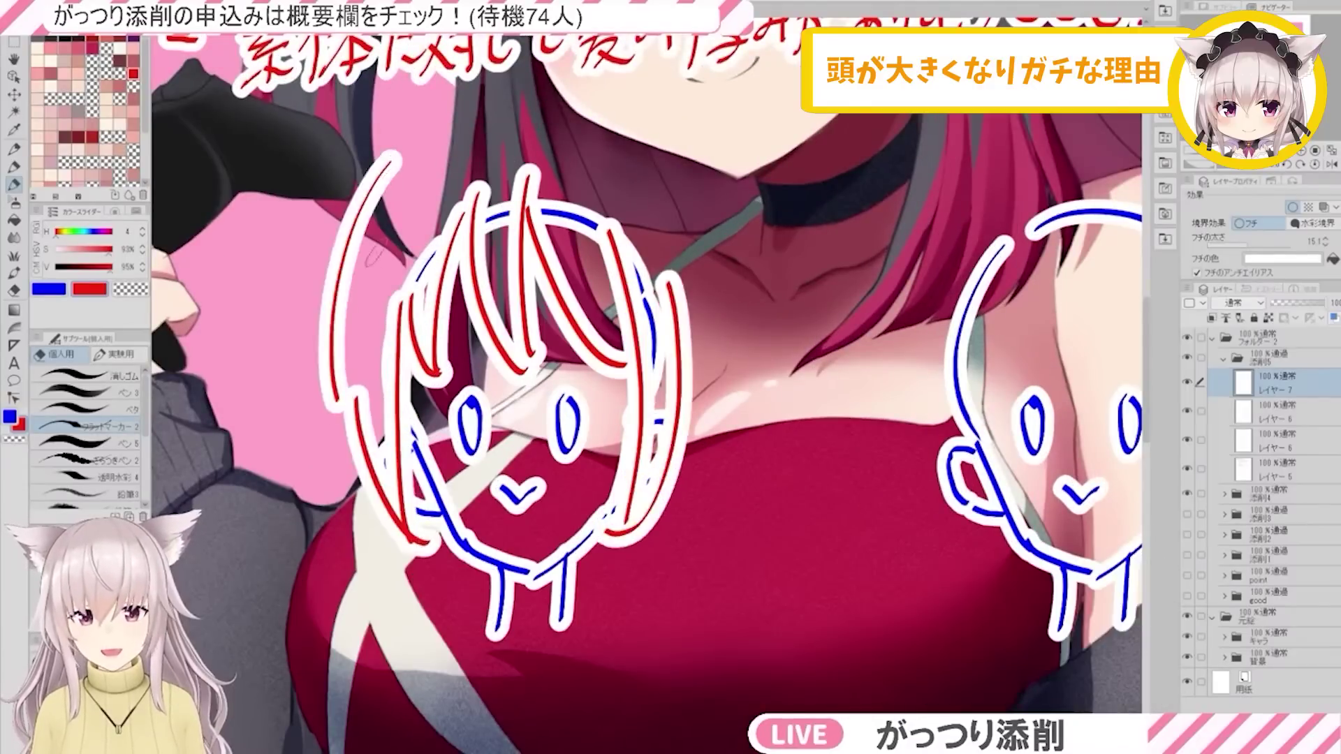
pyautogui.hotkey('ctrl', 'z')
pyautogui.moveTo(345, 371)
pyautogui.mouseDown()
pyautogui.moveTo(452, 121)
pyautogui.moveTo(573, 81)
pyautogui.mouseUp()
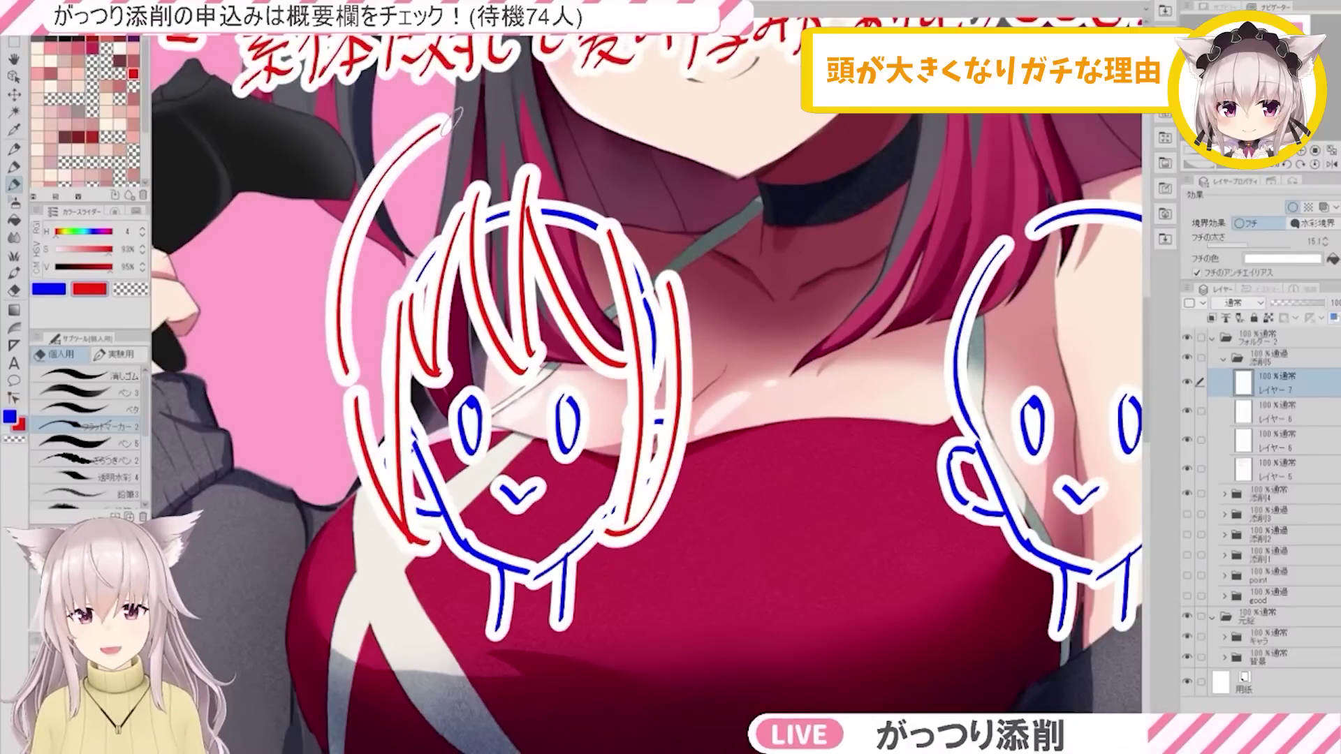
pyautogui.hotkey('ctrl', 'z')
pyautogui.moveTo(466, 118)
pyautogui.mouseDown()
pyautogui.moveTo(702, 350)
pyautogui.moveTo(616, 133)
pyautogui.mouseUp()
pyautogui.hotkey('ctrl', 'z')
pyautogui.moveTo(627, 145); pyautogui.dragTo(700, 327)
pyautogui.hotkey('ctrl', 'z')
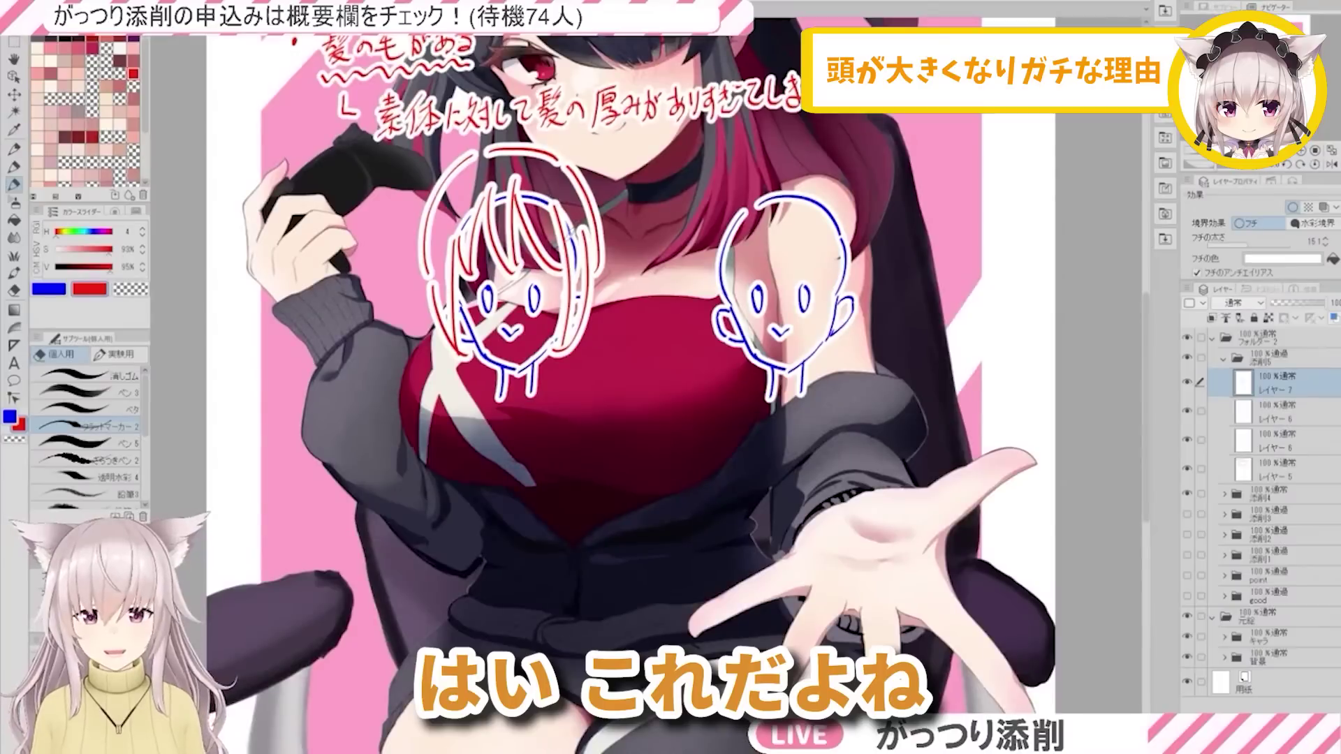
# Step: Add outer red hair strands down both sides of the left example head to widen its hair
pyautogui.scroll(3, 426, 230)
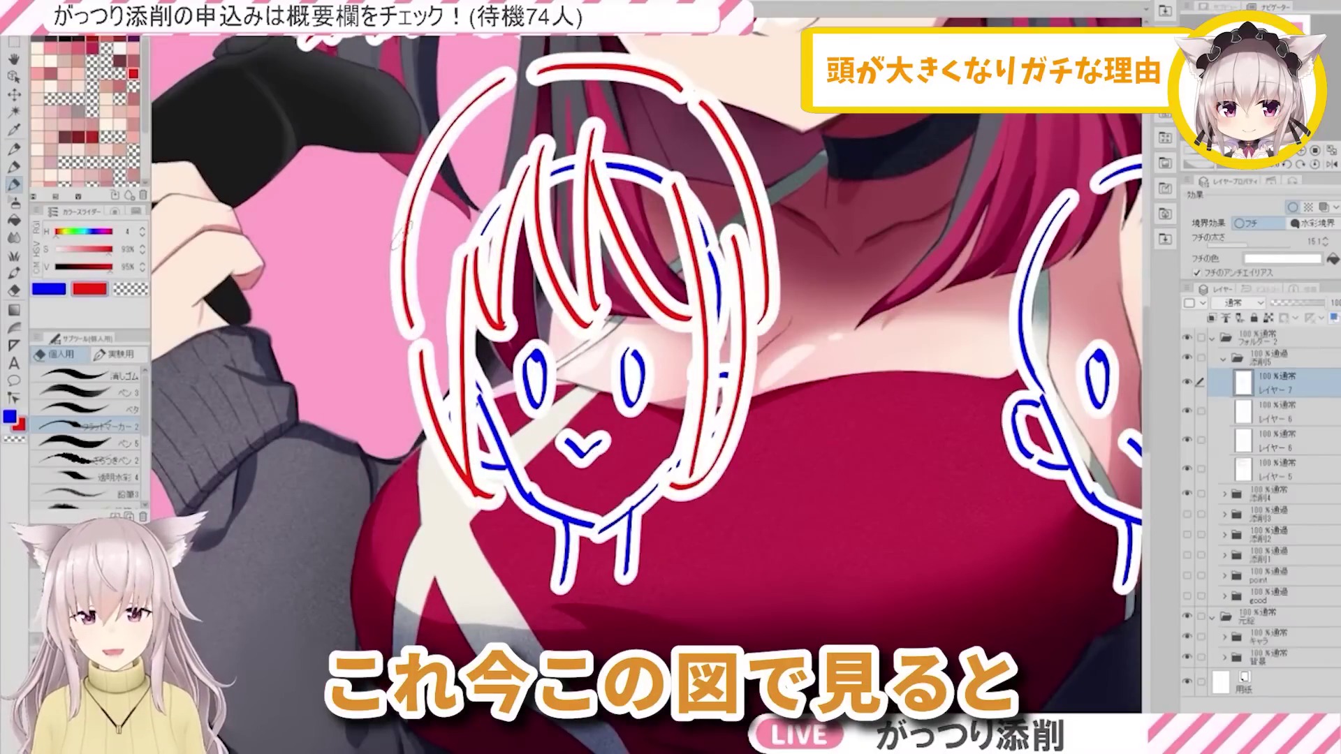
pyautogui.hotkey('ctrl', 'z')
pyautogui.moveTo(401, 234); pyautogui.dragTo(420, 450)
pyautogui.hotkey('ctrl', 'z')
pyautogui.moveTo(401, 233); pyautogui.dragTo(419, 449)
pyautogui.hotkey('ctrl', 'z')
pyautogui.moveTo(414, 340); pyautogui.dragTo(422, 447)
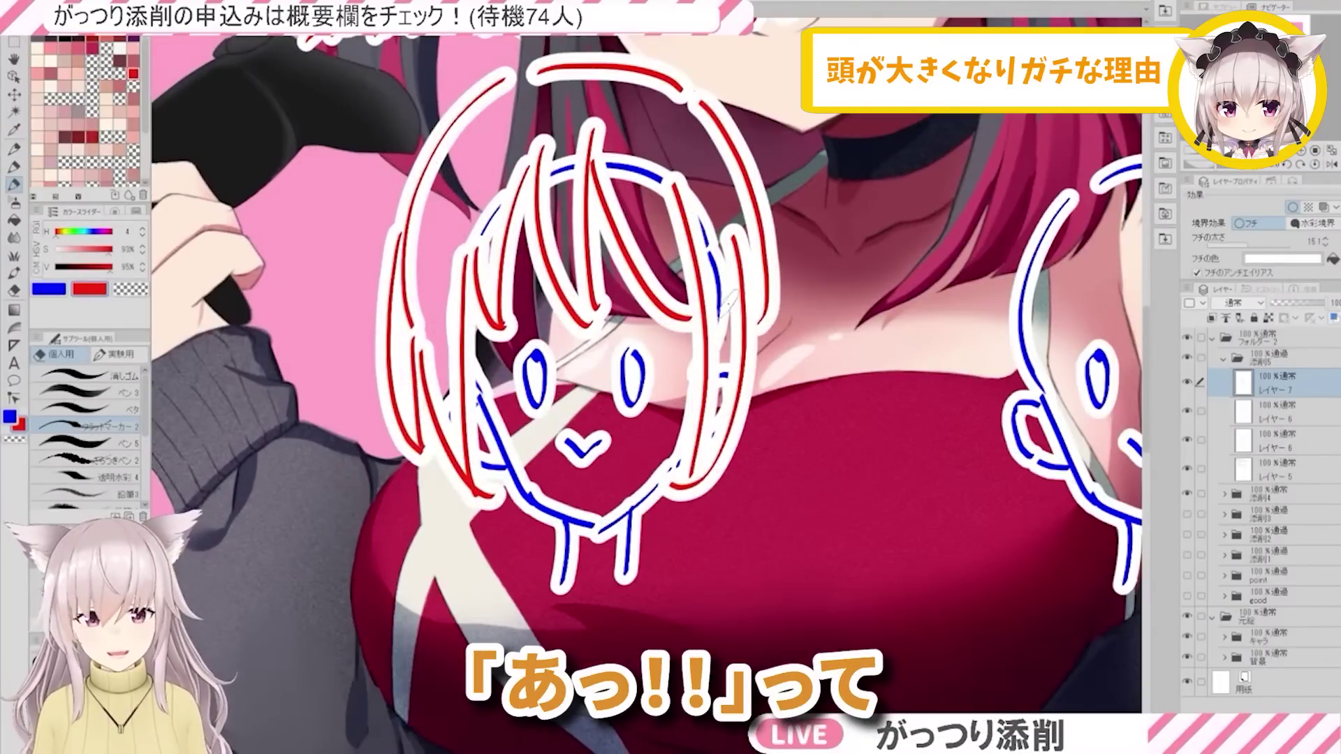
pyautogui.hotkey('ctrl', 'z')
pyautogui.hotkey('ctrl', 'z')
pyautogui.moveTo(401, 264); pyautogui.dragTo(442, 493)
pyautogui.moveTo(780, 245); pyautogui.dragTo(771, 448)
pyautogui.hotkey('ctrl', 'z')
pyautogui.moveTo(781, 252)
pyautogui.mouseDown()
pyautogui.moveTo(789, 300)
pyautogui.moveTo(766, 484)
pyautogui.moveTo(759, 473)
pyautogui.mouseUp()
pyautogui.hotkey('ctrl', 'z')
pyautogui.hotkey('ctrl', 'z')
pyautogui.moveTo(756, 363); pyautogui.dragTo(759, 469)
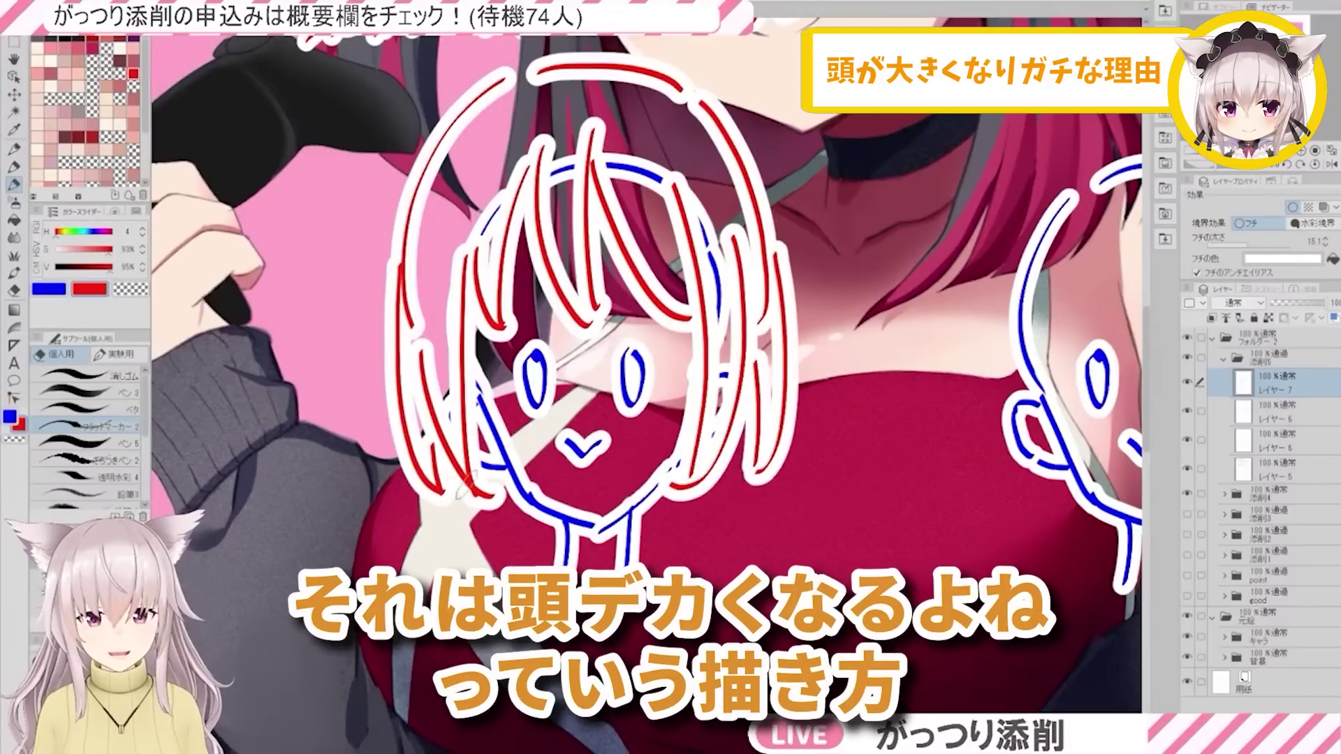
# Step: Sketch red bangs and side strands close to the skull on the right example head
pyautogui.scroll(-4, 547, 303)
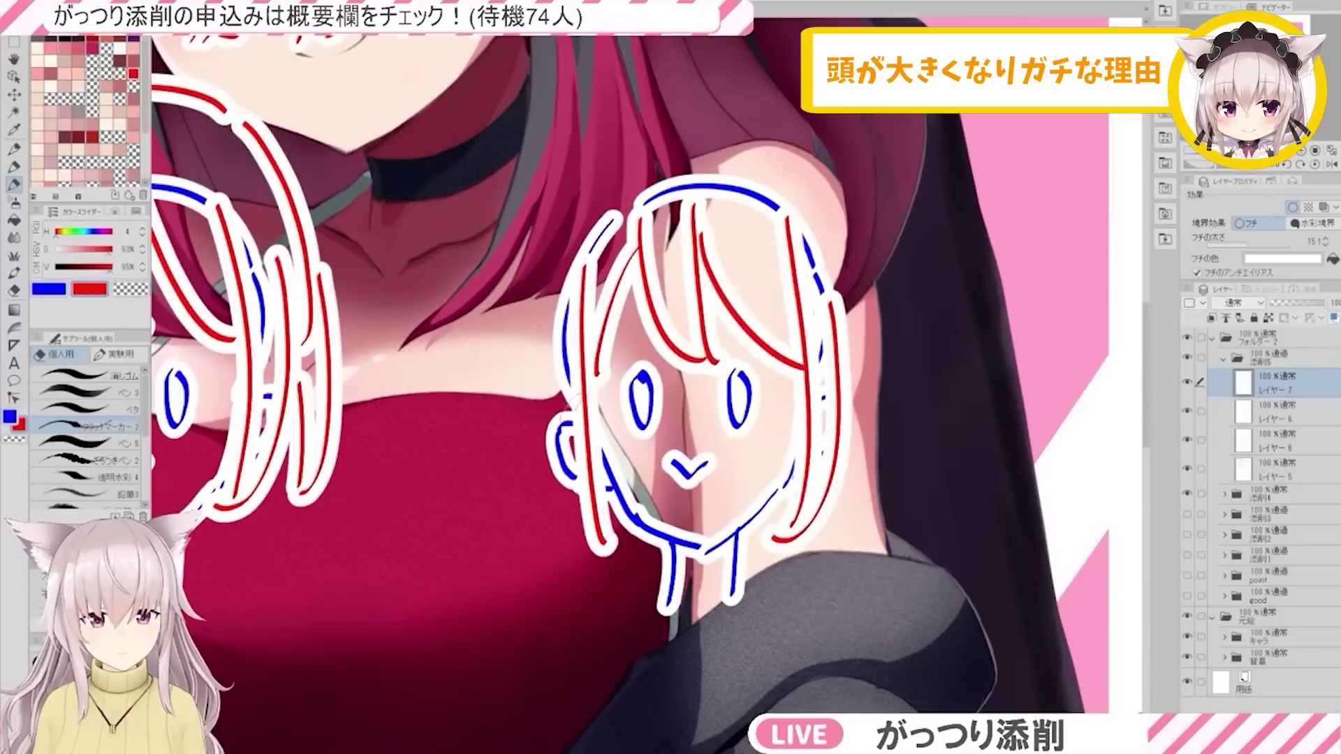
pyautogui.moveTo(557, 315); pyautogui.dragTo(546, 428)
pyautogui.hotkey('ctrl', 'z')
pyautogui.moveTo(545, 350); pyautogui.dragTo(619, 552)
pyautogui.hotkey('ctrl', 'z')
pyautogui.moveTo(537, 361)
pyautogui.mouseDown()
pyautogui.moveTo(586, 516)
pyautogui.moveTo(611, 551)
pyautogui.mouseUp()
pyautogui.scroll(2, 582, 168)
pyautogui.moveTo(528, 337); pyautogui.dragTo(637, 180)
pyautogui.hotkey('ctrl', 'z')
pyautogui.hotkey('ctrl', 'z')
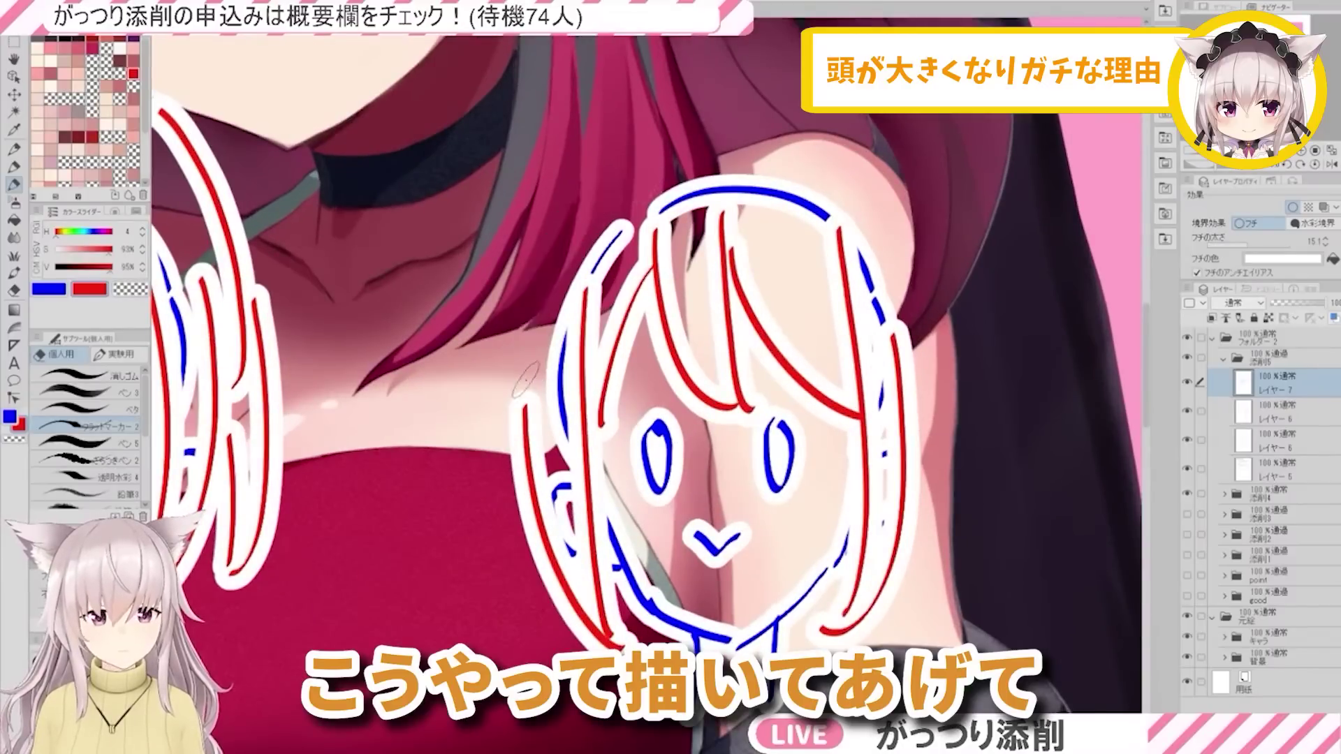
# Step: Draw a red crown outline hugging the right example head's skull and complete its outer side strands
pyautogui.moveTo(528, 383)
pyautogui.mouseDown()
pyautogui.moveTo(655, 178)
pyautogui.moveTo(627, 179)
pyautogui.moveTo(660, 167)
pyautogui.mouseUp()
pyautogui.hotkey('ctrl', 'z')
pyautogui.moveTo(689, 151)
pyautogui.mouseDown()
pyautogui.moveTo(757, 148)
pyautogui.moveTo(834, 179)
pyautogui.moveTo(847, 262)
pyautogui.mouseUp()
pyautogui.hotkey('ctrl', 'z')
pyautogui.scroll(-2, 595, 133)
pyautogui.hotkey('ctrl', 'z')
pyautogui.hotkey('ctrl', 'z')
pyautogui.moveTo(804, 186)
pyautogui.mouseDown()
pyautogui.moveTo(851, 304)
pyautogui.moveTo(858, 363)
pyautogui.mouseUp()
pyautogui.hotkey('ctrl', 'z')
pyautogui.moveTo(808, 193); pyautogui.dragTo(853, 379)
pyautogui.scroll(-3, 703, 234)
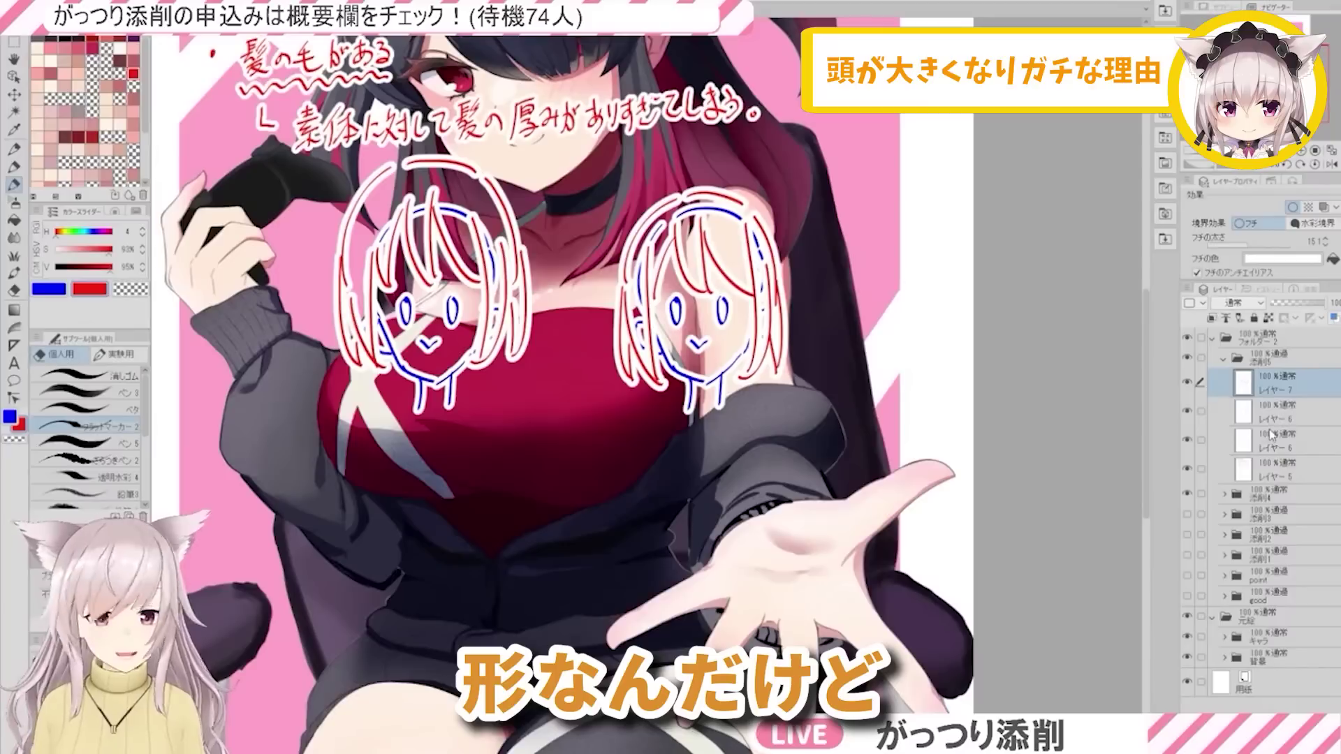
# Step: Merge the head and hair sketch layers into one and move the sketches slightly down with a transform
pyautogui.hotkey('ctrl', 'e')
pyautogui.hotkey('ctrl', 'e')
pyautogui.hotkey('ctrl', 't')
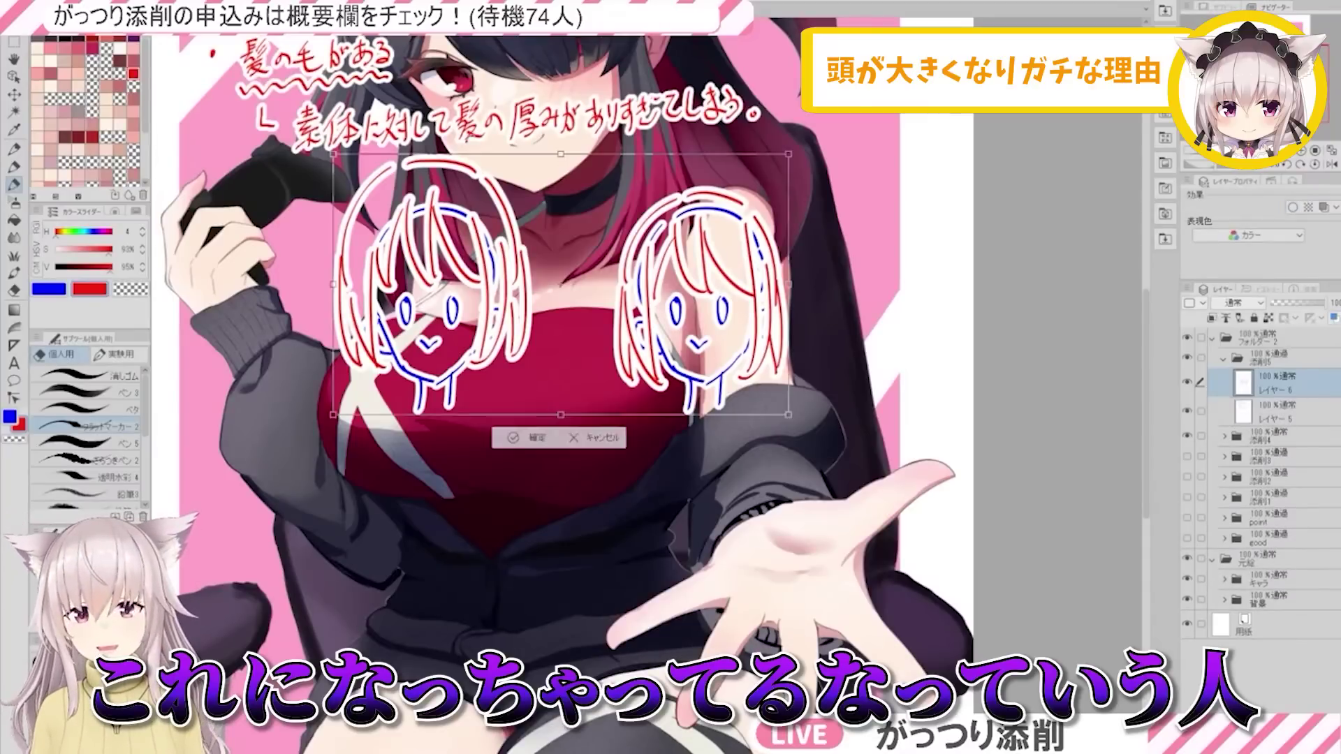
pyautogui.moveTo(532, 340); pyautogui.dragTo(533, 370)
pyautogui.press('Return')
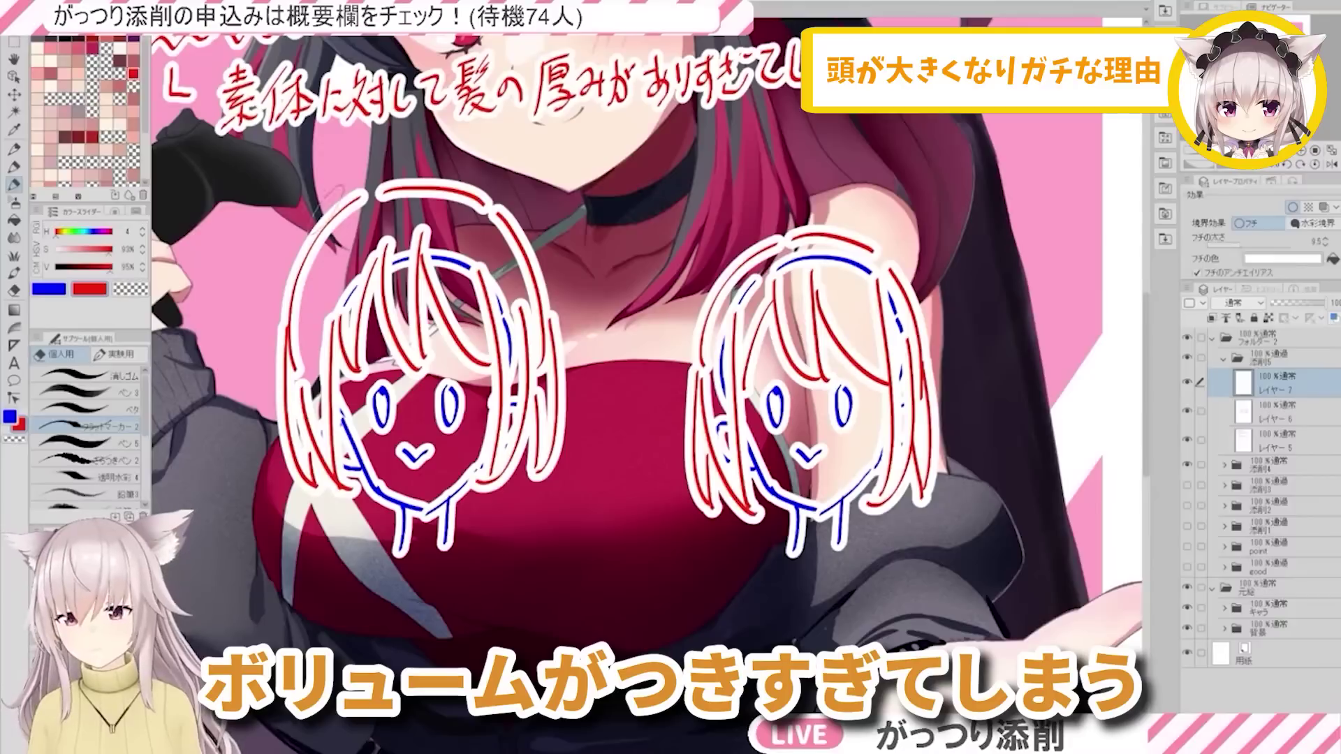
# Step: Mark the left example head with a red triangle and the right one with a red circle
pyautogui.moveTo(280, 176); pyautogui.dragTo(282, 179)
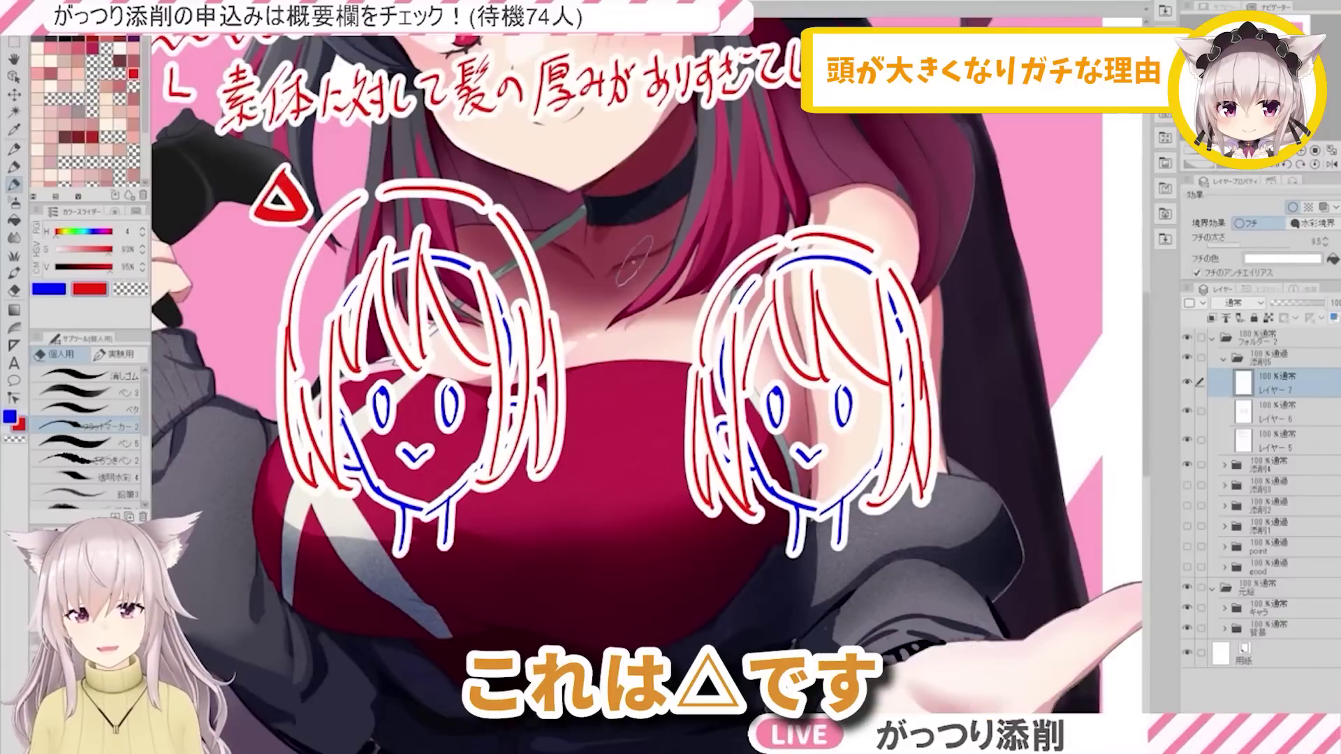
pyautogui.moveTo(727, 155); pyautogui.dragTo(707, 195)
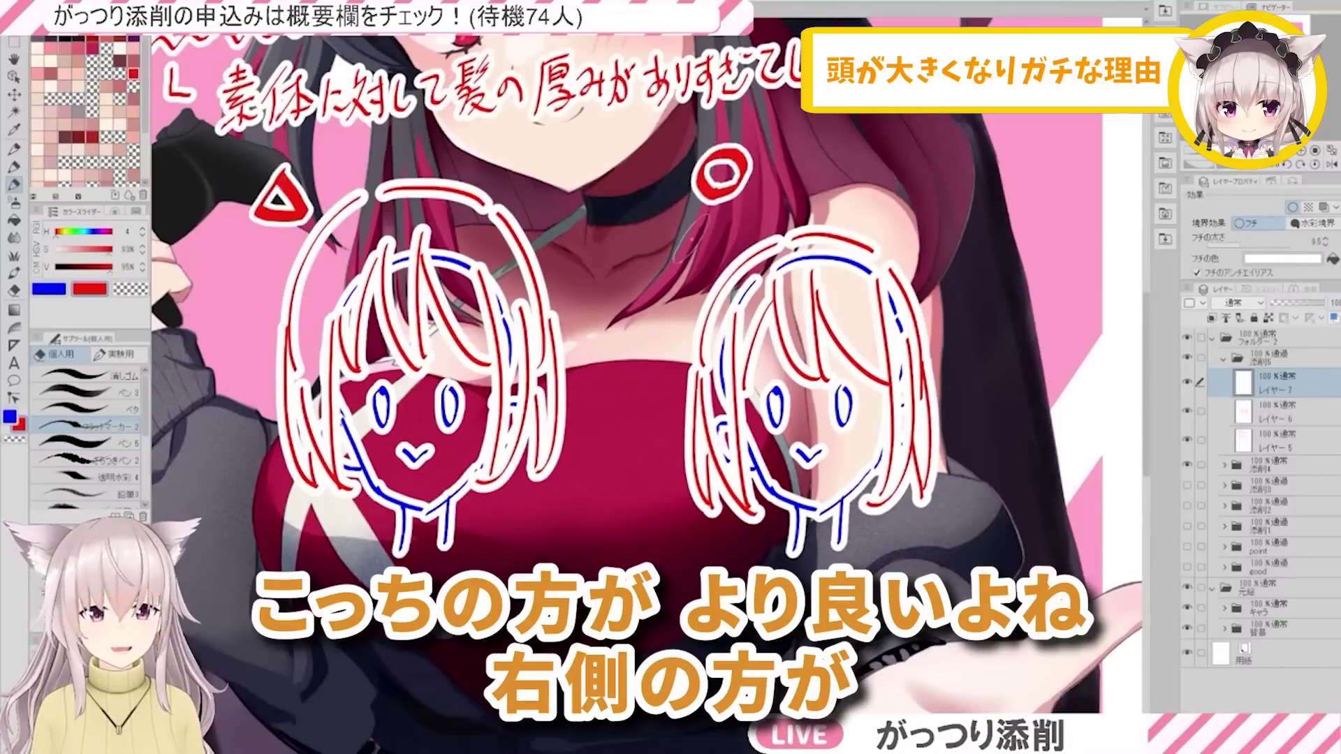
pyautogui.scroll(-1, 569, 268)
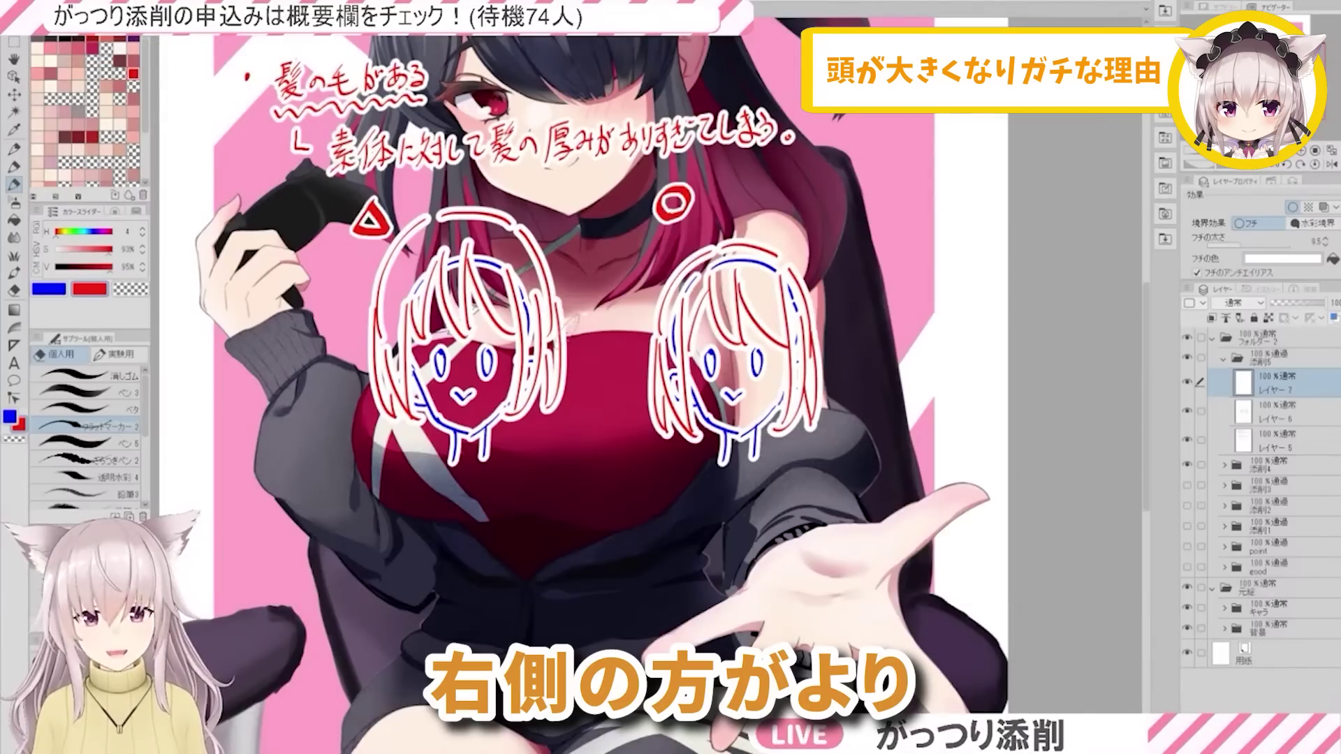
pyautogui.hotkey('ctrl', '0')
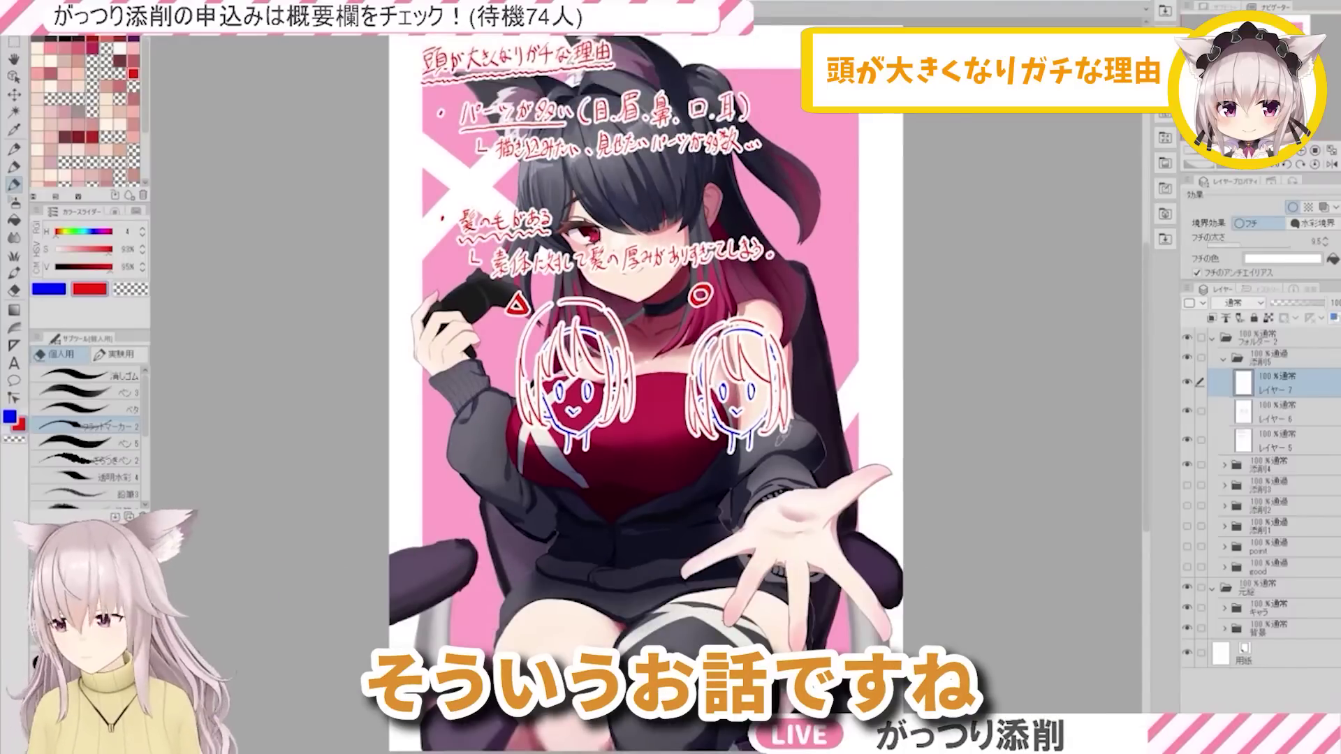
# Step: Handwrite a third red bullet reading 思い込み&感覚だより below the example heads on the text notes layer
pyautogui.scroll(1, 602, 346)
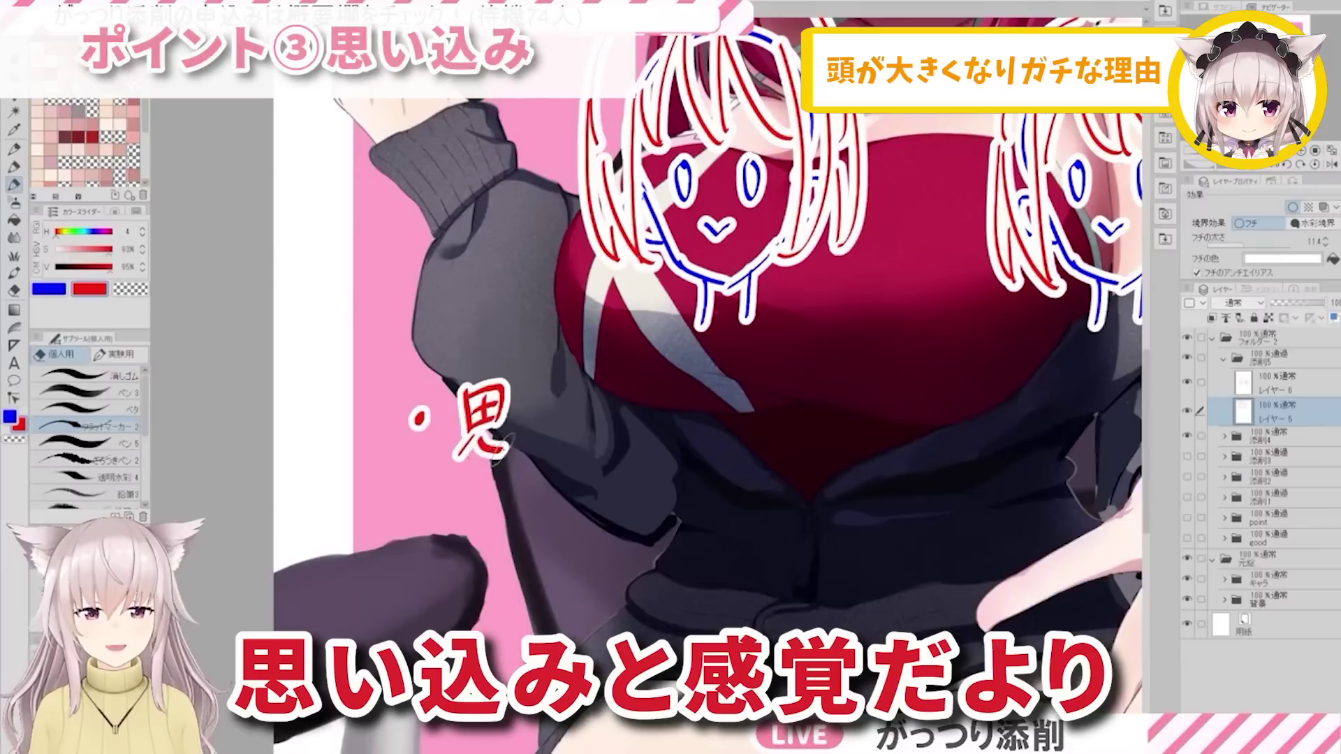
pyautogui.moveTo(495, 417)
pyautogui.mouseDown()
pyautogui.moveTo(518, 442)
pyautogui.moveTo(775, 398)
pyautogui.moveTo(768, 419)
pyautogui.moveTo(838, 419)
pyautogui.moveTo(868, 403)
pyautogui.moveTo(865, 416)
pyautogui.mouseUp()
pyautogui.moveTo(848, 433)
pyautogui.mouseDown()
pyautogui.moveTo(865, 429)
pyautogui.moveTo(836, 455)
pyautogui.mouseUp()
pyautogui.moveTo(861, 438); pyautogui.dragTo(883, 436)
pyautogui.scroll(-2, 715, 364)
pyautogui.scroll(1, 881, 389)
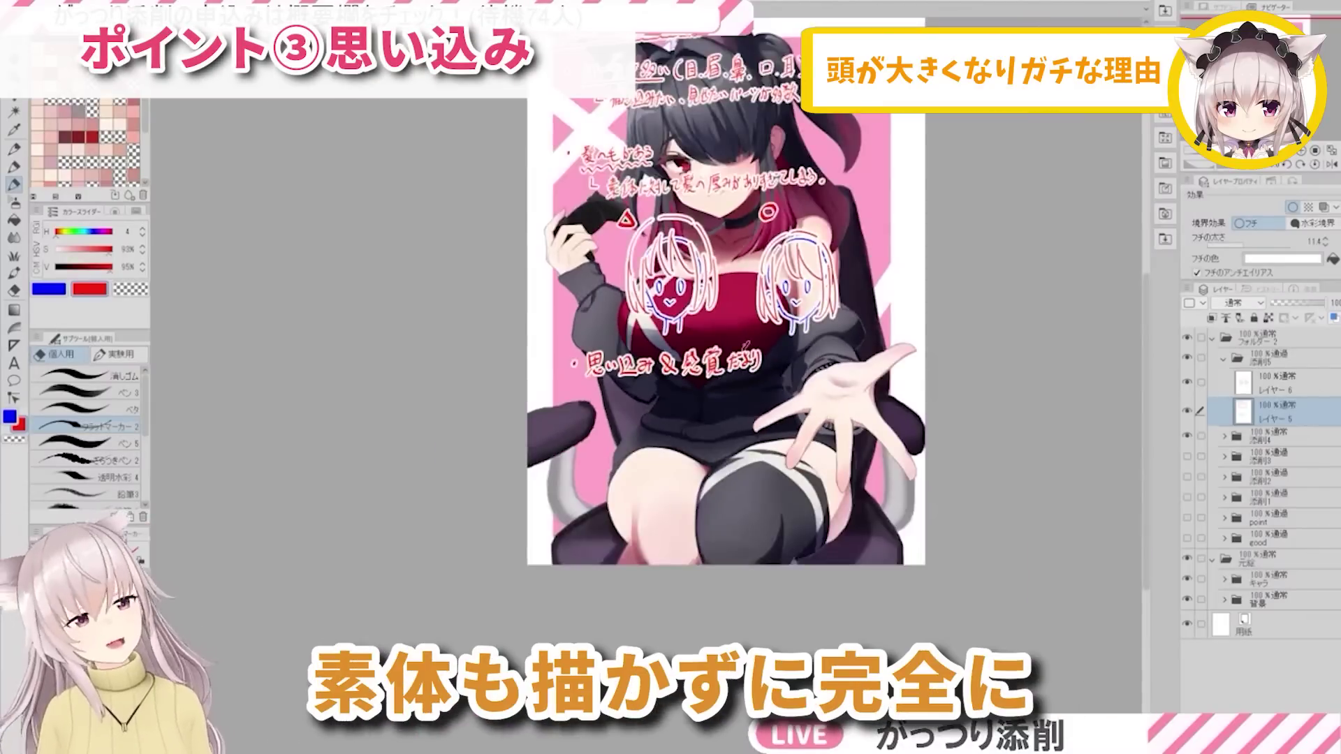
# Step: Underline the 思い込み&感覚だより bullet with overlapping red wavy lines
pyautogui.scroll(3, 666, 241)
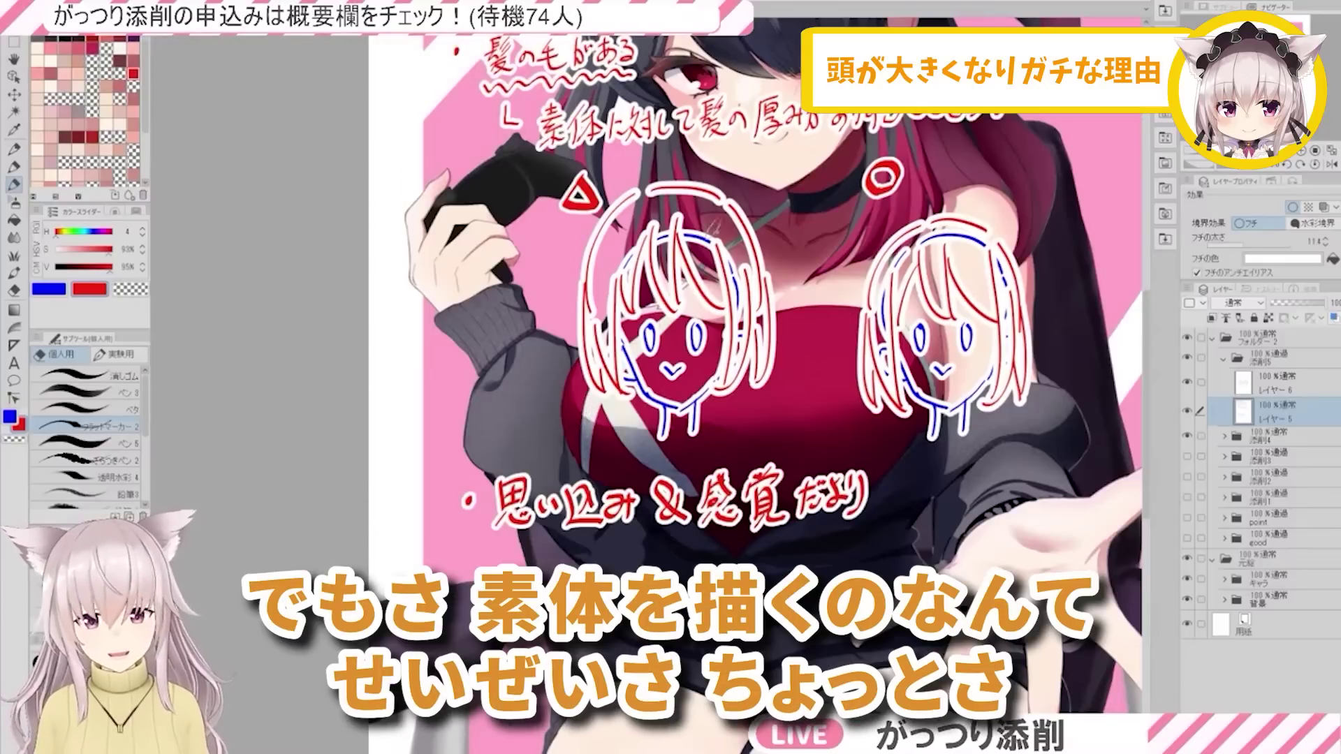
pyautogui.scroll(-3, 596, 226)
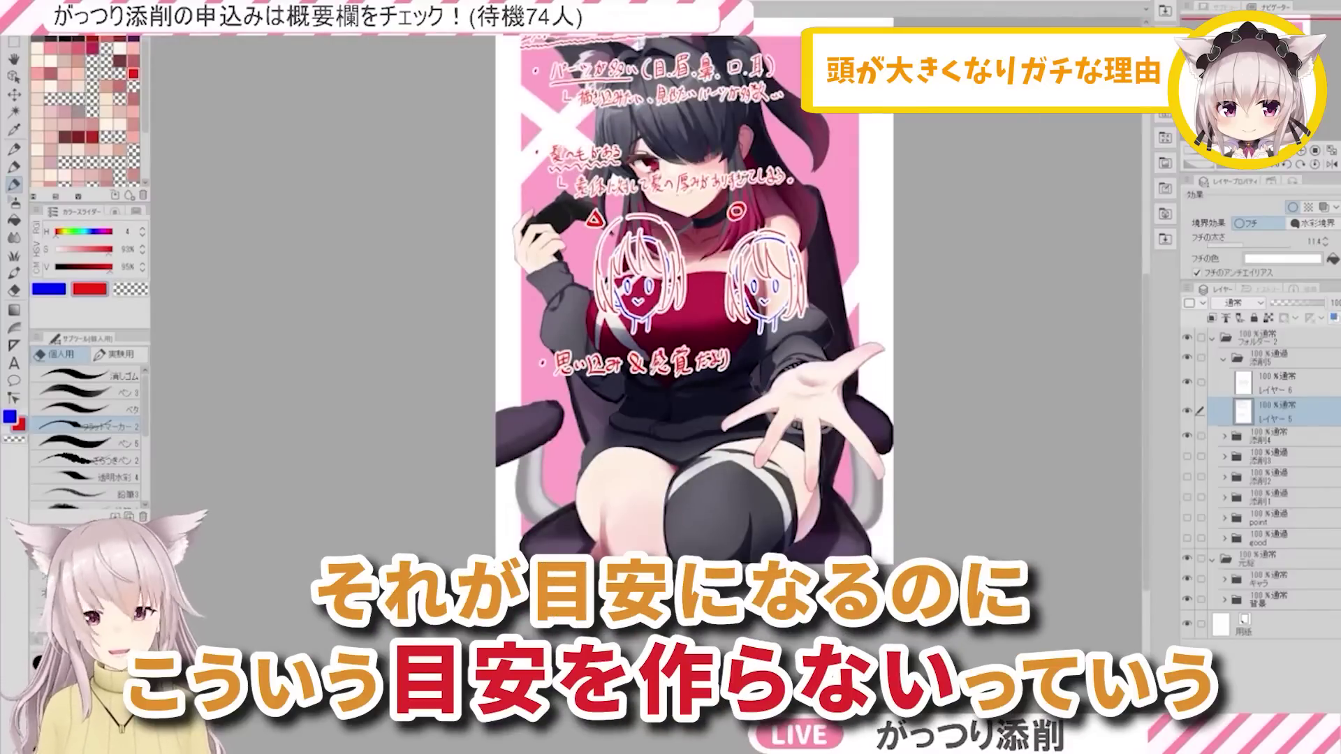
pyautogui.scroll(3, 642, 362)
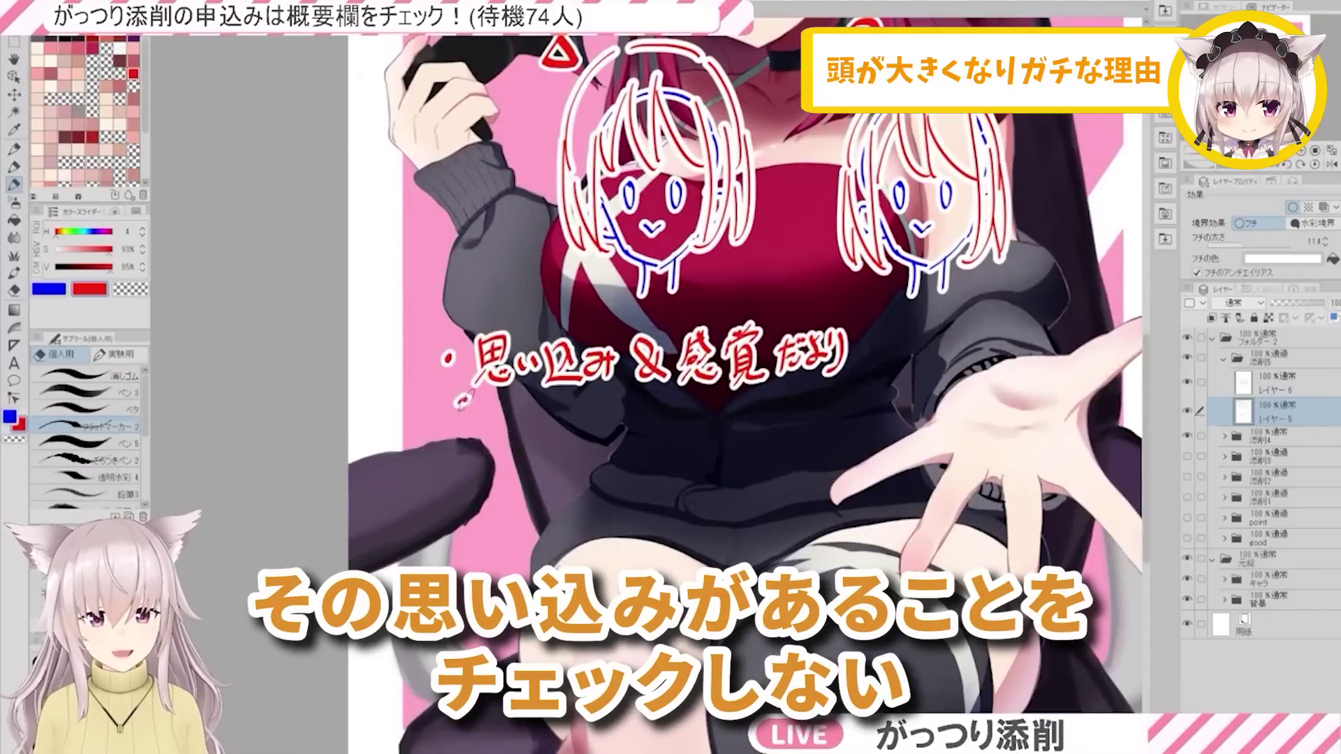
pyautogui.moveTo(461, 403)
pyautogui.mouseDown()
pyautogui.moveTo(821, 383)
pyautogui.moveTo(477, 409)
pyautogui.moveTo(800, 393)
pyautogui.mouseUp()
pyautogui.moveTo(801, 393); pyautogui.dragTo(845, 383)
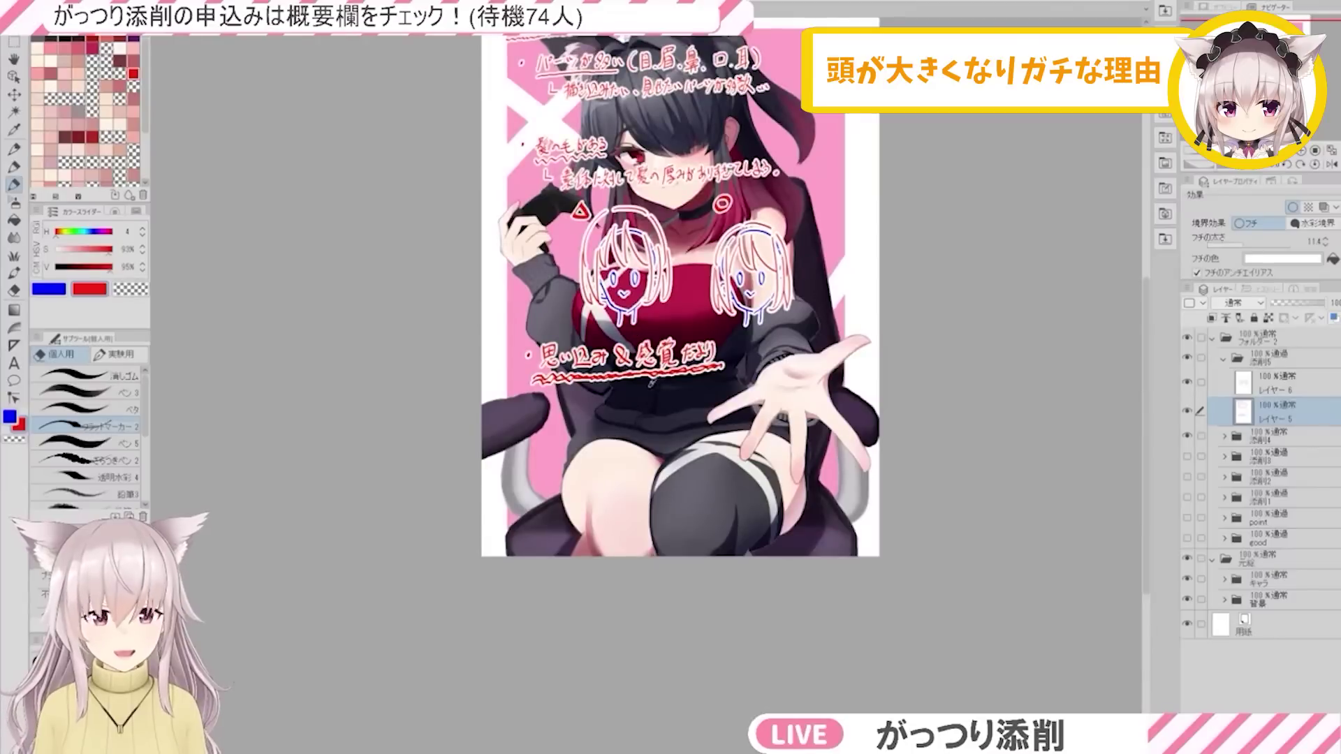
# Step: Circle the third bullet's dot and handwrite 自分の信じる神絵師を信じろ! in red beneath its wavy underline
pyautogui.hotkey('ctrl', '+')
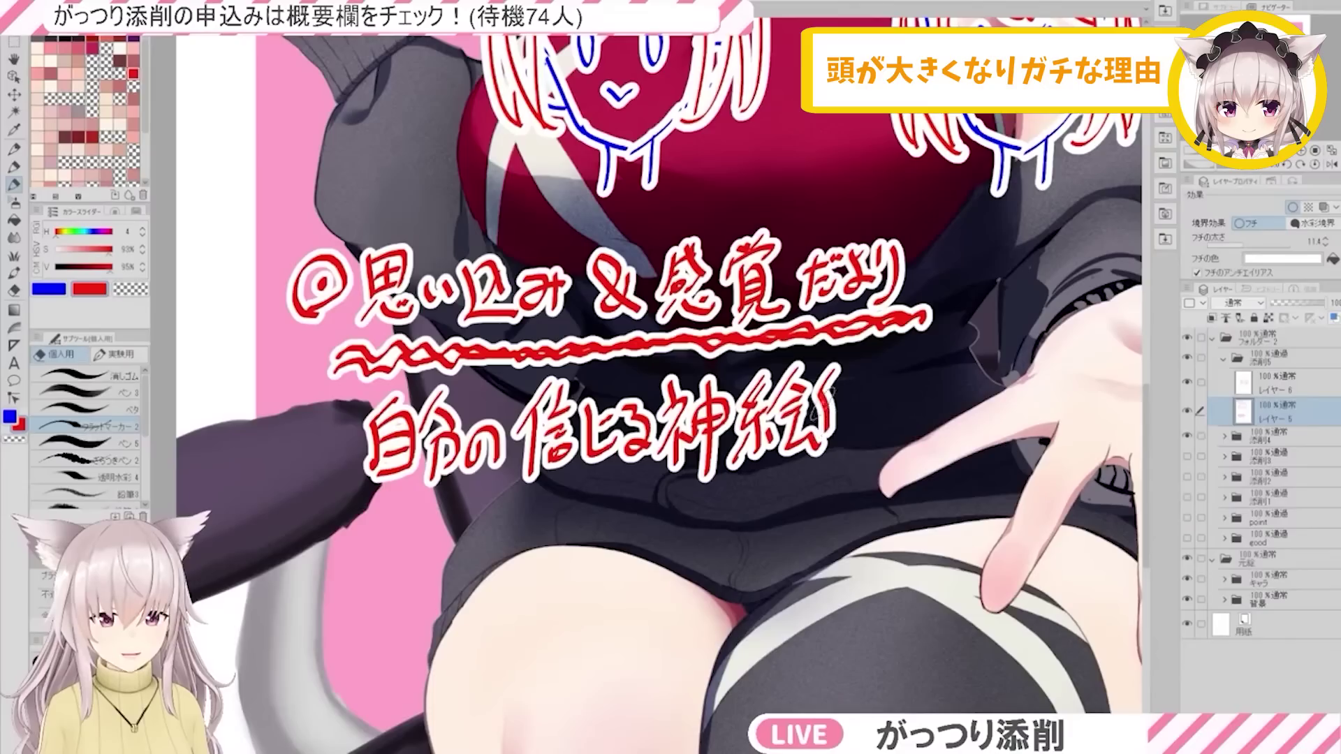
pyautogui.moveTo(826, 401); pyautogui.dragTo(837, 413)
pyautogui.moveTo(826, 416); pyautogui.dragTo(840, 431)
pyautogui.moveTo(841, 394)
pyautogui.mouseDown()
pyautogui.moveTo(861, 387)
pyautogui.moveTo(847, 421)
pyautogui.mouseUp()
pyautogui.moveTo(846, 403); pyautogui.dragTo(868, 417)
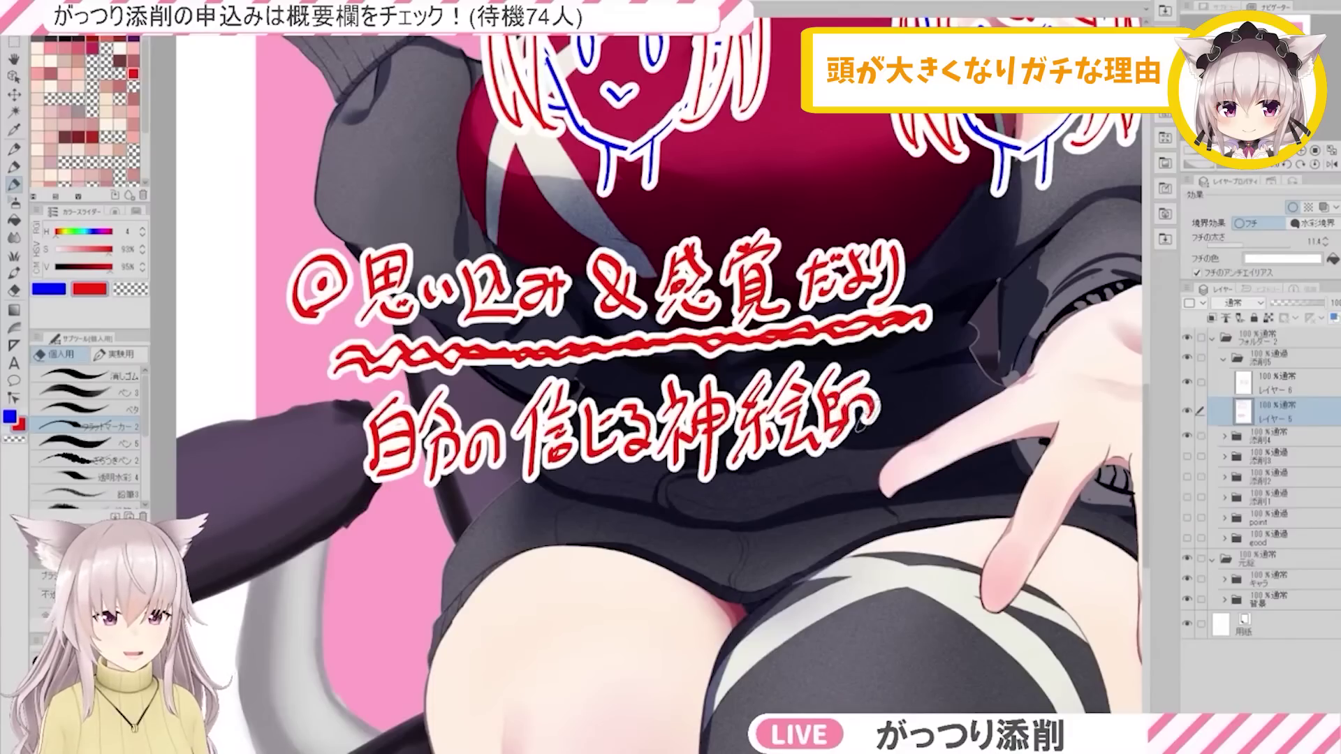
pyautogui.scroll(-5, 861, 425)
pyautogui.scroll(3, 860, 425)
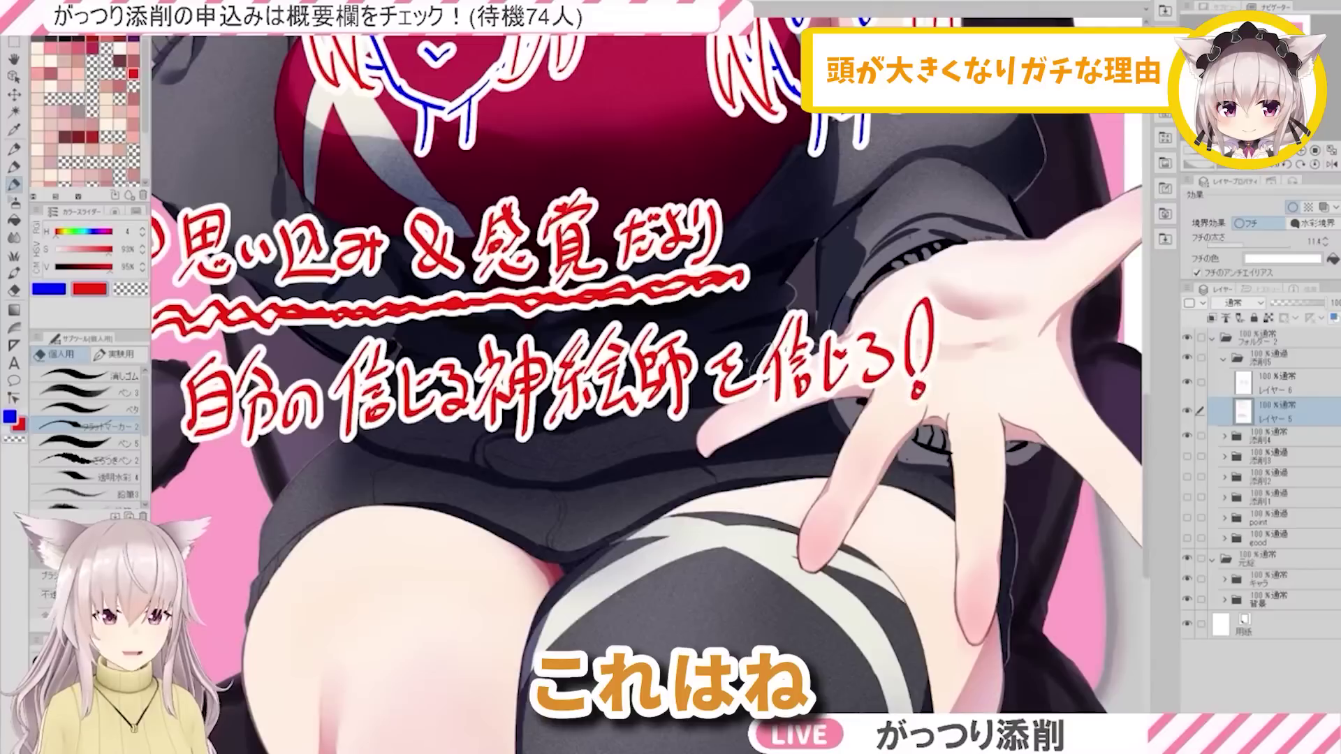
# Step: Underline the 自分の信じる神絵師を信じろ! line with a straight red stroke
pyautogui.scroll(-1, 461, 429)
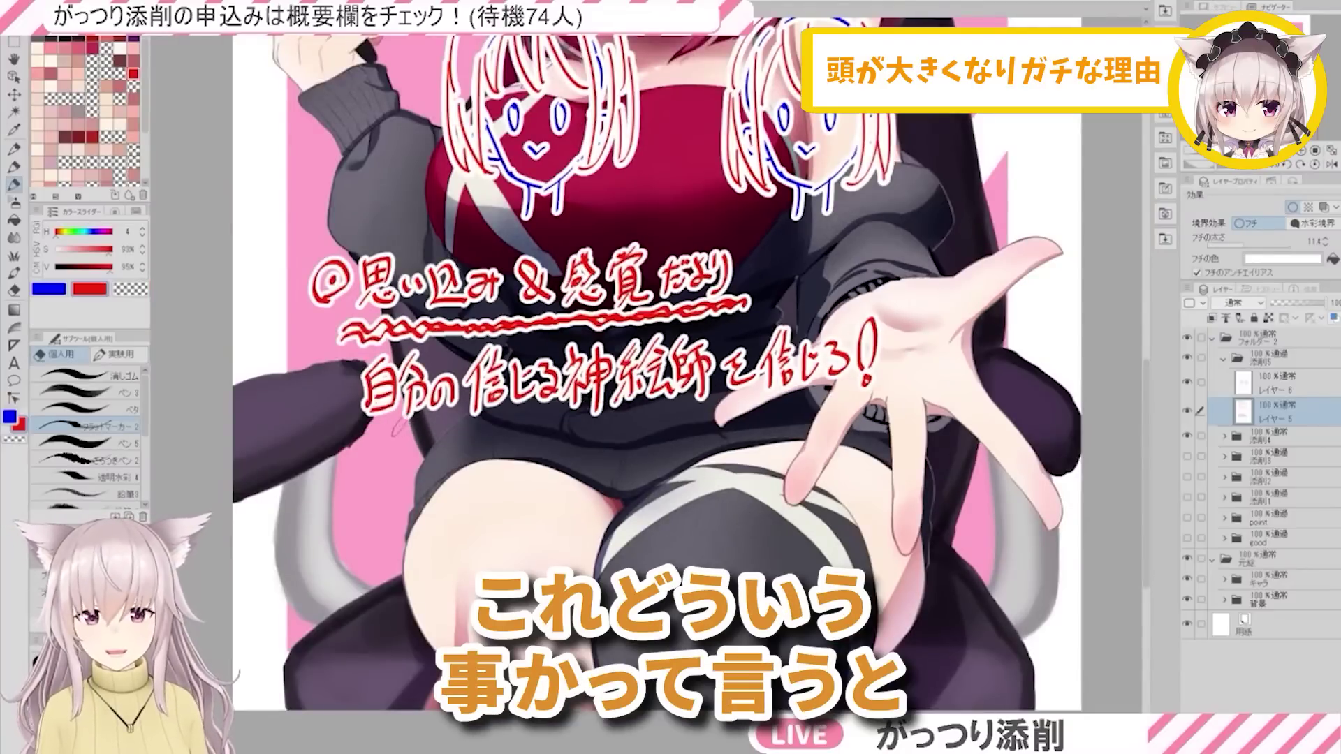
pyautogui.moveTo(370, 429); pyautogui.dragTo(777, 388)
pyautogui.hotkey('ctrl', 'z')
pyautogui.moveTo(368, 431); pyautogui.dragTo(851, 385)
# Step: Handwrite the arrowed sub-note 資料や素体ちゃんと見ましょう in red beneath the underlined line
pyautogui.moveTo(530, 458); pyautogui.dragTo(549, 467)
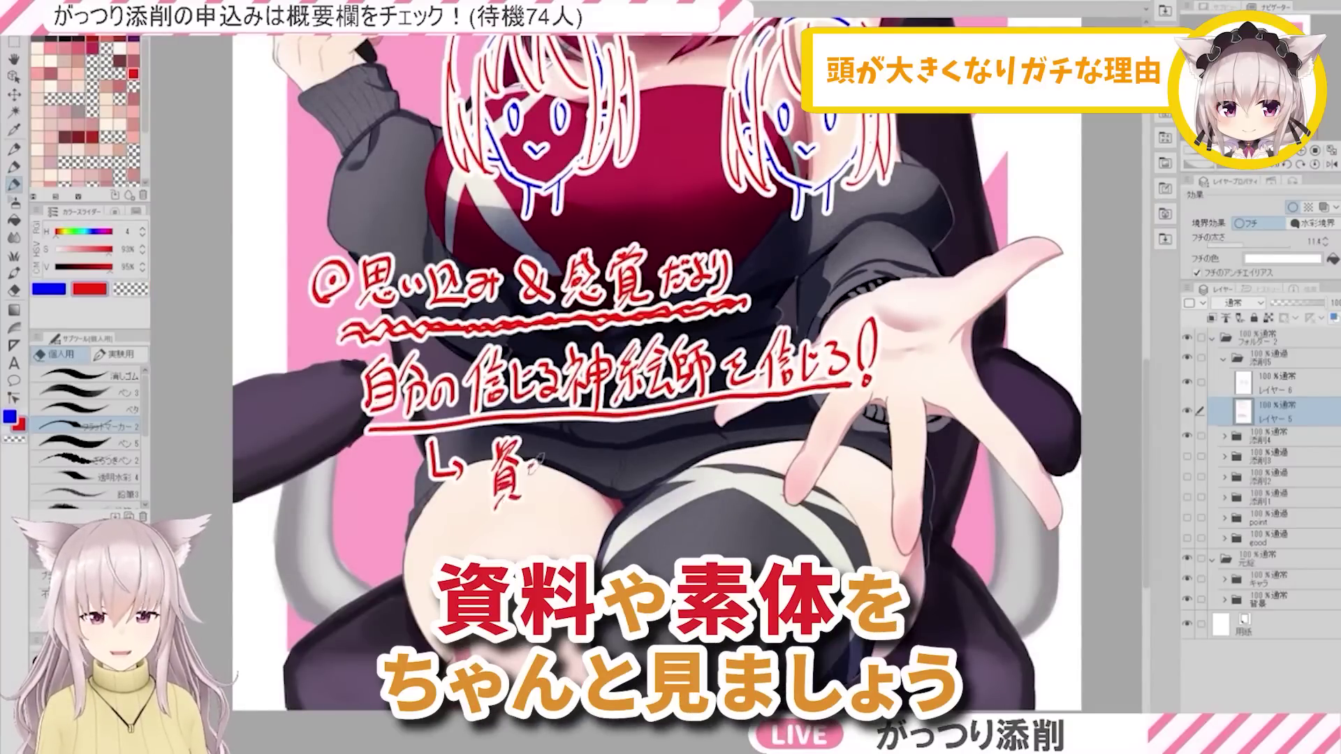
pyautogui.moveTo(540, 451); pyautogui.dragTo(538, 500)
pyautogui.moveTo(537, 474); pyautogui.dragTo(528, 484)
pyautogui.moveTo(629, 444)
pyautogui.mouseDown()
pyautogui.moveTo(642, 438)
pyautogui.moveTo(734, 499)
pyautogui.mouseUp()
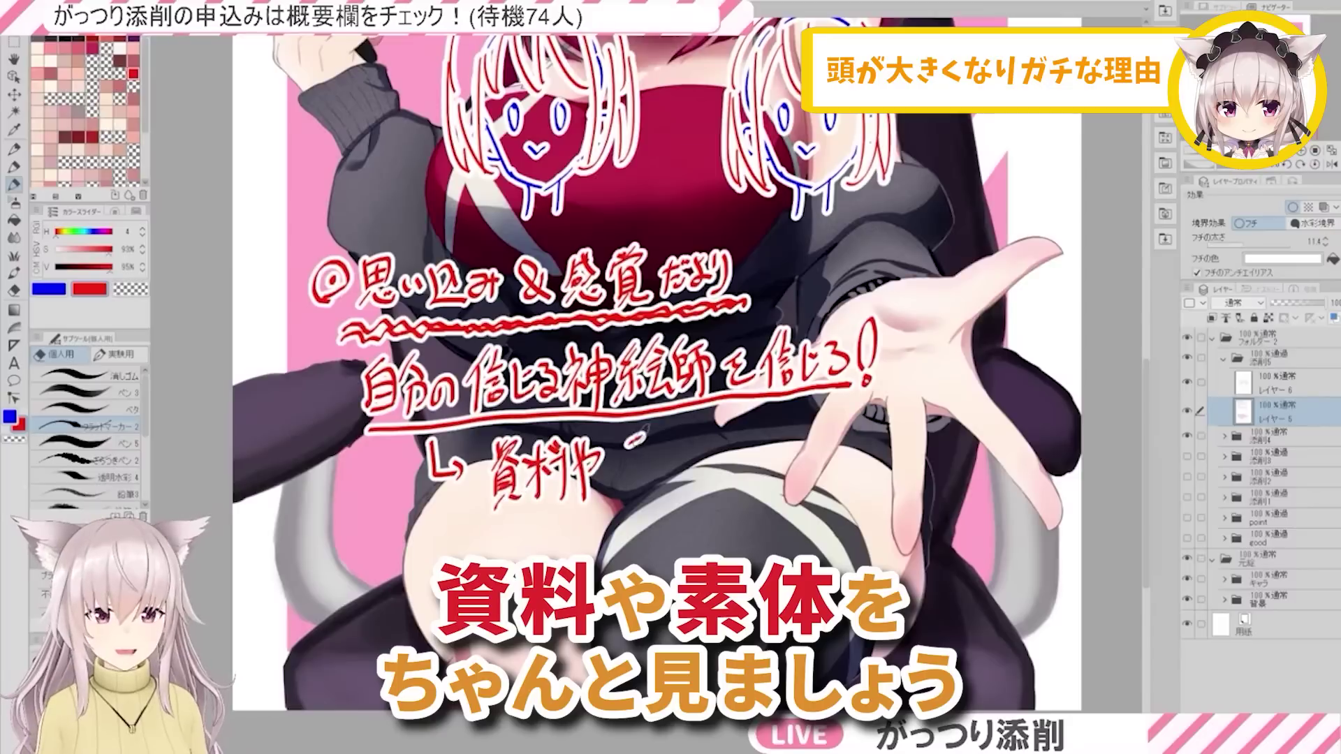
pyautogui.moveTo(702, 430)
pyautogui.mouseDown()
pyautogui.moveTo(754, 489)
pyautogui.moveTo(957, 468)
pyautogui.moveTo(978, 478)
pyautogui.mouseUp()
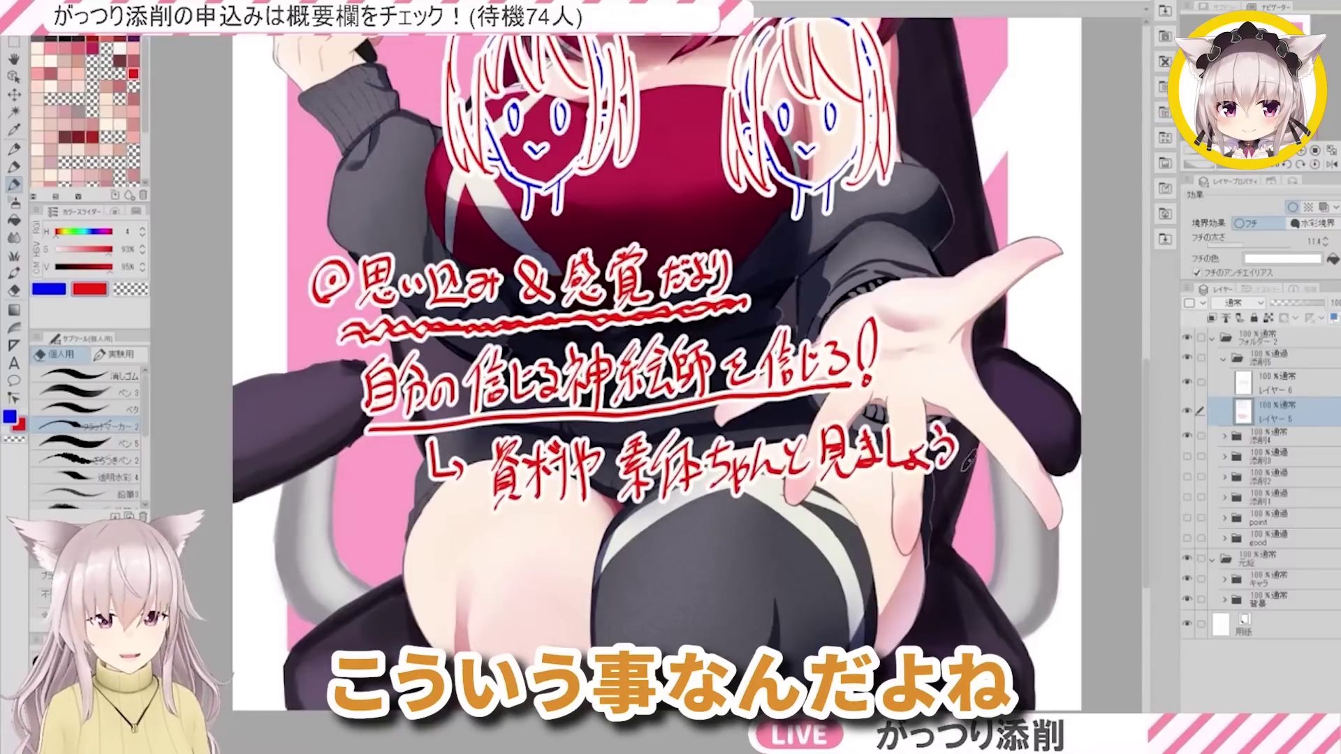